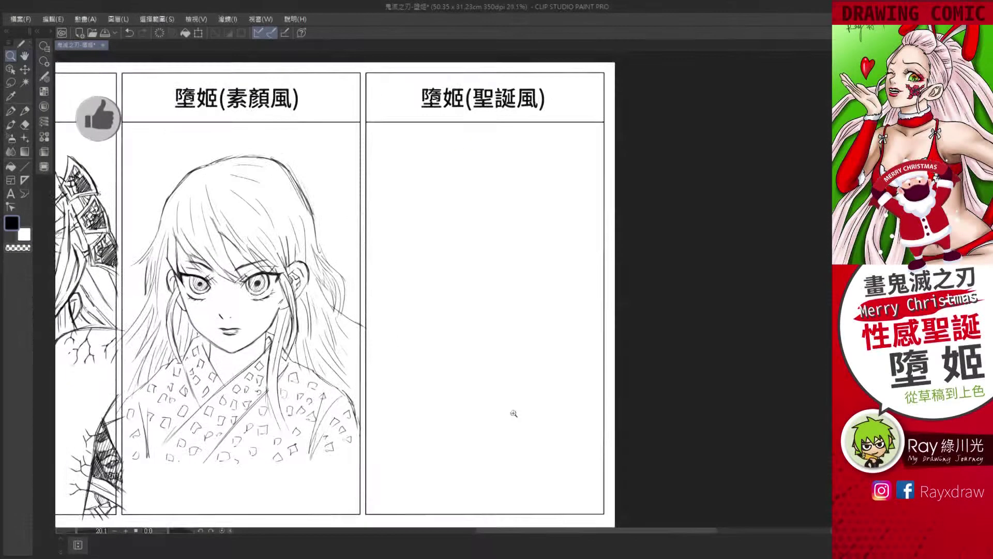
- Rough in the head outline, jaw line and neck in the right panel
{"action": "left_click_drag", "start_coordinate": [432, 190], "coordinate": [506, 200]}
{"action": "mouse_move", "coordinate": [486, 130]}
{"action": "left_mouse_down"}
{"action": "mouse_move", "coordinate": [436, 223]}
{"action": "mouse_move", "coordinate": [507, 235]}
{"action": "mouse_move", "coordinate": [536, 210]}
{"action": "left_mouse_up"}
{"action": "left_click_drag", "start_coordinate": [466, 247], "coordinate": [468, 275]}
{"action": "left_click_drag", "start_coordinate": [509, 235], "coordinate": [525, 269]}
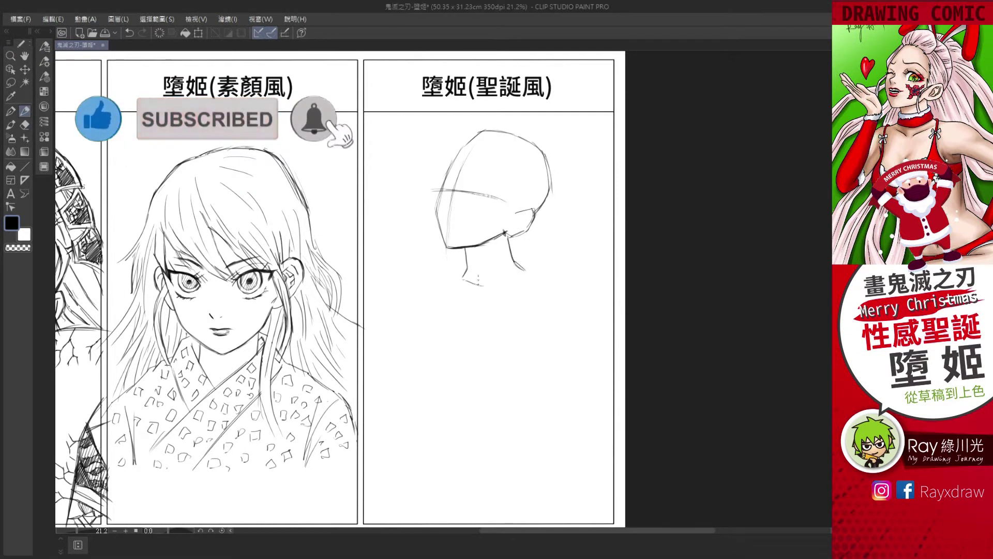
- Sketch the shoulder lines, upper body, bust and torso sides
{"action": "left_click_drag", "start_coordinate": [423, 280], "coordinate": [525, 271]}
{"action": "left_click_drag", "start_coordinate": [440, 290], "coordinate": [422, 386]}
{"action": "mouse_move", "coordinate": [480, 334]}
{"action": "left_mouse_down"}
{"action": "mouse_move", "coordinate": [468, 383]}
{"action": "mouse_move", "coordinate": [538, 336]}
{"action": "left_mouse_up"}
{"action": "left_click_drag", "start_coordinate": [556, 292], "coordinate": [568, 388]}
{"action": "mouse_move", "coordinate": [460, 403]}
{"action": "left_mouse_down"}
{"action": "mouse_move", "coordinate": [569, 401]}
{"action": "mouse_move", "coordinate": [493, 455]}
{"action": "left_mouse_up"}
- Sketch the waist, hip and leg curves, plus the arm and shoulder on the right
{"action": "left_click_drag", "start_coordinate": [568, 386], "coordinate": [602, 462]}
{"action": "left_click_drag", "start_coordinate": [438, 524], "coordinate": [625, 469]}
{"action": "mouse_move", "coordinate": [496, 499]}
{"action": "left_mouse_down"}
{"action": "mouse_move", "coordinate": [617, 446]}
{"action": "mouse_move", "coordinate": [614, 418]}
{"action": "left_mouse_up"}
{"action": "left_click_drag", "start_coordinate": [540, 336], "coordinate": [603, 271]}
{"action": "left_click_drag", "start_coordinate": [569, 331], "coordinate": [625, 300]}
{"action": "left_click_drag", "start_coordinate": [626, 378], "coordinate": [603, 435]}
- Sketch the raised arm with elbow, shoulder, palm and fingers near the face
{"action": "left_click_drag", "start_coordinate": [402, 263], "coordinate": [429, 261]}
{"action": "left_click_drag", "start_coordinate": [426, 266], "coordinate": [393, 375]}
{"action": "left_click_drag", "start_coordinate": [400, 264], "coordinate": [362, 388]}
{"action": "left_click_drag", "start_coordinate": [414, 306], "coordinate": [398, 372]}
{"action": "left_click_drag", "start_coordinate": [416, 336], "coordinate": [429, 388]}
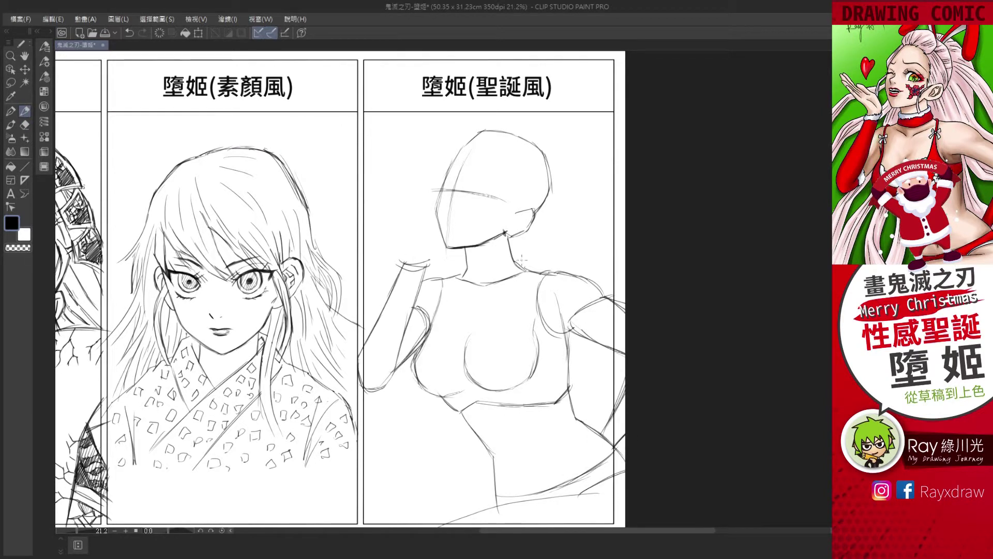
{"action": "left_click_drag", "start_coordinate": [372, 188], "coordinate": [406, 261]}
{"action": "mouse_move", "coordinate": [362, 190]}
{"action": "left_mouse_down"}
{"action": "mouse_move", "coordinate": [403, 258]}
{"action": "mouse_move", "coordinate": [533, 282]}
{"action": "left_mouse_up"}
{"action": "scroll", "coordinate": [482, 153], "scroll_direction": "up", "scroll_amount": 5}
- Ink the winking eye, face outline to the chin and inner ear, and remove the construction guides
{"action": "left_click_drag", "start_coordinate": [465, 239], "coordinate": [534, 281]}
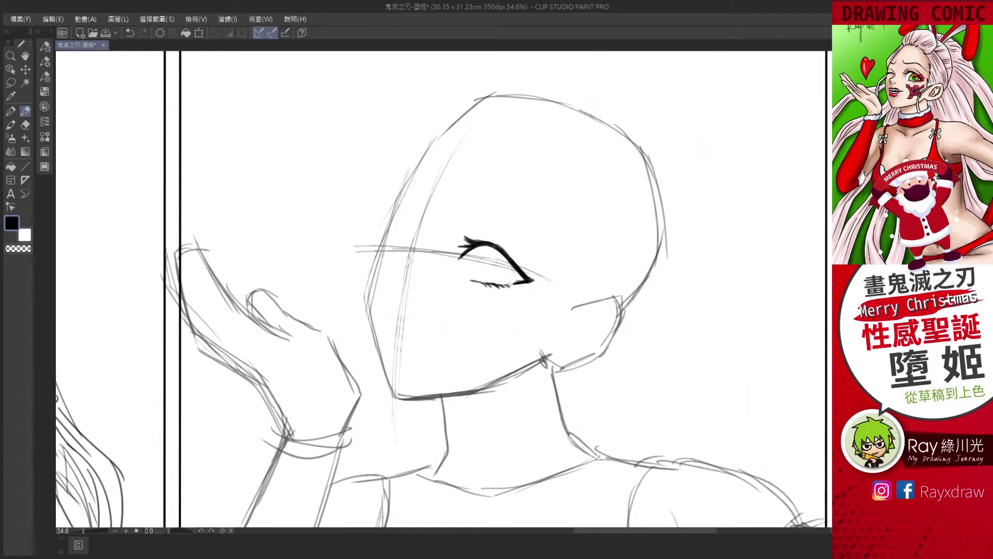
{"action": "mouse_move", "coordinate": [456, 132]}
{"action": "left_mouse_down"}
{"action": "mouse_move", "coordinate": [385, 222]}
{"action": "mouse_move", "coordinate": [371, 310]}
{"action": "mouse_move", "coordinate": [399, 396]}
{"action": "mouse_move", "coordinate": [546, 362]}
{"action": "mouse_move", "coordinate": [577, 303]}
{"action": "mouse_move", "coordinate": [561, 346]}
{"action": "left_mouse_up"}
{"action": "left_click_drag", "start_coordinate": [590, 314], "coordinate": [601, 316]}
{"action": "left_click_drag", "start_coordinate": [608, 309], "coordinate": [580, 337]}
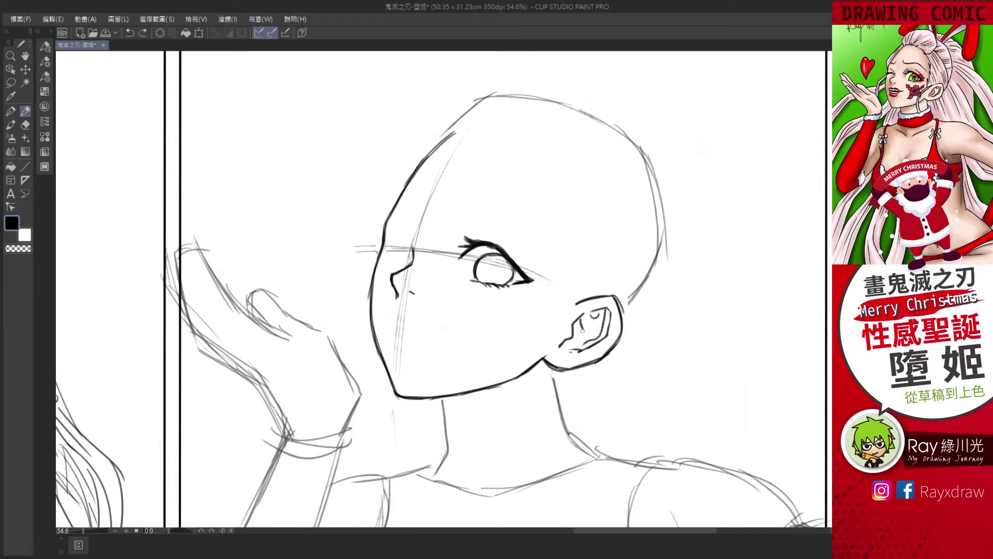
{"action": "left_click", "coordinate": [404, 290]}
{"action": "left_click", "coordinate": [465, 257]}
- Draw brows and lashes over both eyes, then sketch the hair bun and hairline
{"action": "left_click_drag", "start_coordinate": [389, 231], "coordinate": [411, 242]}
{"action": "left_click_drag", "start_coordinate": [453, 243], "coordinate": [469, 228]}
{"action": "left_click_drag", "start_coordinate": [495, 231], "coordinate": [537, 256]}
{"action": "left_click_drag", "start_coordinate": [509, 258], "coordinate": [539, 252]}
{"action": "left_click_drag", "start_coordinate": [520, 273], "coordinate": [547, 269]}
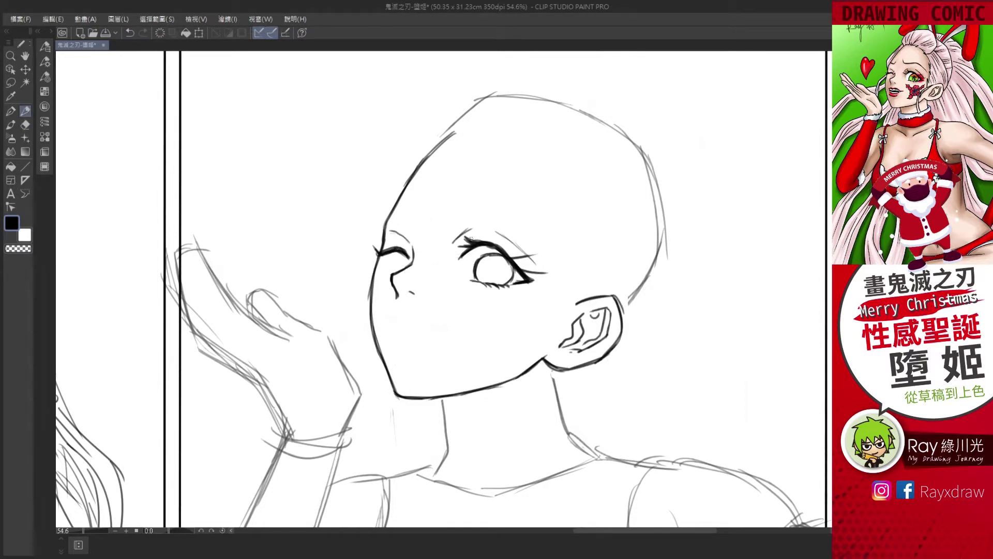
{"action": "left_click_drag", "start_coordinate": [480, 204], "coordinate": [552, 244]}
{"action": "mouse_move", "coordinate": [476, 65]}
{"action": "left_mouse_down"}
{"action": "mouse_move", "coordinate": [448, 135]}
{"action": "mouse_move", "coordinate": [571, 165]}
{"action": "left_mouse_up"}
{"action": "mouse_move", "coordinate": [556, 176]}
{"action": "left_mouse_down"}
{"action": "mouse_move", "coordinate": [561, 300]}
{"action": "mouse_move", "coordinate": [515, 430]}
{"action": "mouse_move", "coordinate": [535, 320]}
{"action": "left_mouse_up"}
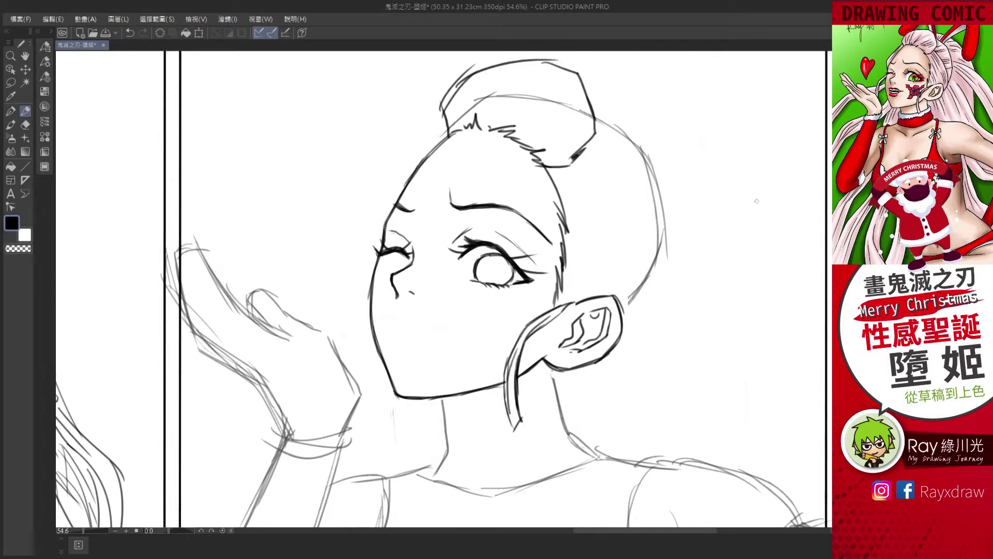
- Draw the open smiling lips and add hair strands beside the bun and head
{"action": "left_click_drag", "start_coordinate": [391, 324], "coordinate": [446, 329]}
{"action": "left_click_drag", "start_coordinate": [394, 337], "coordinate": [430, 352]}
{"action": "left_click_drag", "start_coordinate": [394, 325], "coordinate": [436, 331]}
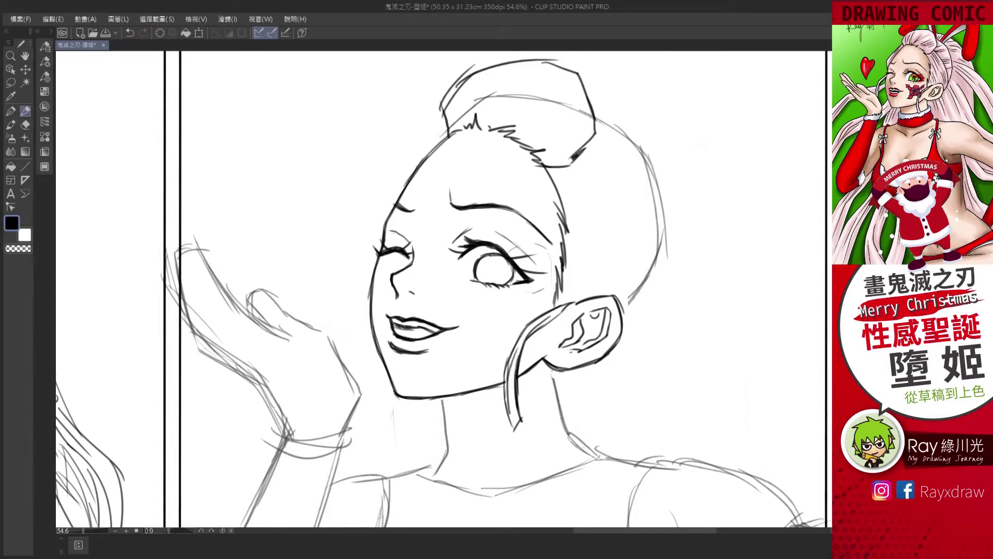
{"action": "left_click_drag", "start_coordinate": [599, 174], "coordinate": [636, 311]}
{"action": "left_click_drag", "start_coordinate": [657, 134], "coordinate": [662, 259]}
- Erase old guide lines around the head and redraw the bun with curved strands
{"action": "left_click_drag", "start_coordinate": [590, 104], "coordinate": [649, 155]}
{"action": "left_click_drag", "start_coordinate": [414, 130], "coordinate": [380, 243]}
{"action": "key", "text": "e"}
{"action": "mouse_move", "coordinate": [455, 104]}
{"action": "left_mouse_down"}
{"action": "mouse_move", "coordinate": [503, 55]}
{"action": "mouse_move", "coordinate": [496, 64]}
{"action": "left_mouse_up"}
{"action": "key", "text": "p"}
{"action": "mouse_move", "coordinate": [377, 259]}
{"action": "left_mouse_down"}
{"action": "mouse_move", "coordinate": [336, 362]}
{"action": "mouse_move", "coordinate": [323, 365]}
{"action": "left_mouse_up"}
{"action": "left_click_drag", "start_coordinate": [517, 127], "coordinate": [574, 95]}
{"action": "left_click_drag", "start_coordinate": [466, 122], "coordinate": [481, 93]}
- Draw a flower mark on the cheek under the eye and zoom out on the figure
{"action": "mouse_move", "coordinate": [478, 303]}
{"action": "left_mouse_down"}
{"action": "mouse_move", "coordinate": [517, 331]}
{"action": "mouse_move", "coordinate": [504, 349]}
{"action": "mouse_move", "coordinate": [486, 325]}
{"action": "left_mouse_up"}
{"action": "mouse_move", "coordinate": [523, 300]}
{"action": "left_mouse_down"}
{"action": "mouse_move", "coordinate": [542, 321]}
{"action": "mouse_move", "coordinate": [527, 357]}
{"action": "left_mouse_up"}
{"action": "key", "text": "ctrl+minus"}
{"action": "left_click_drag", "start_coordinate": [586, 476], "coordinate": [487, 386]}
{"action": "key", "text": "e"}
{"action": "key", "text": "ctrl+minus"}
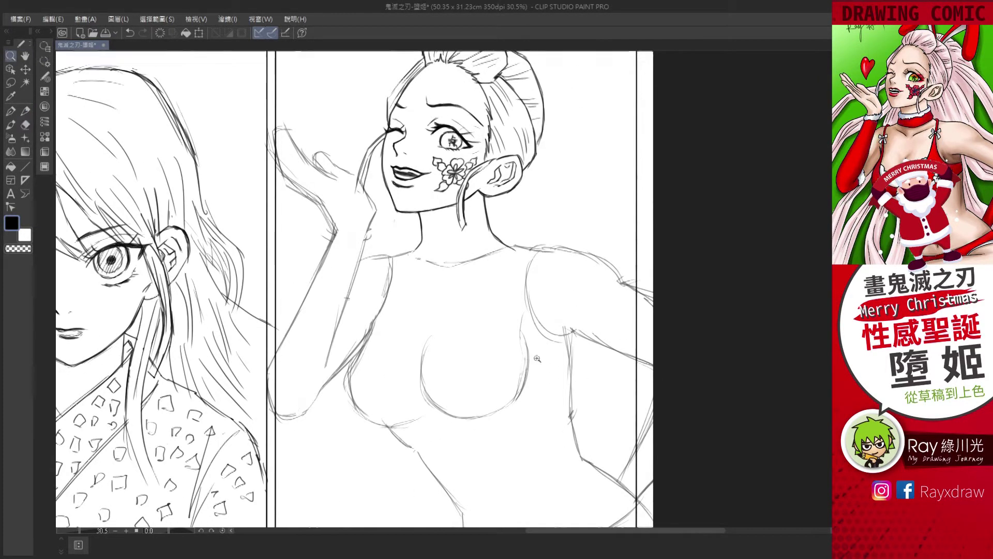
- Clean up the shoulder sketch and ink darker breast curves and bust-to-waist outline
{"action": "key", "text": "ctrl+minus"}
{"action": "key", "text": "p"}
{"action": "key", "text": "e"}
{"action": "left_click_drag", "start_coordinate": [524, 256], "coordinate": [551, 318]}
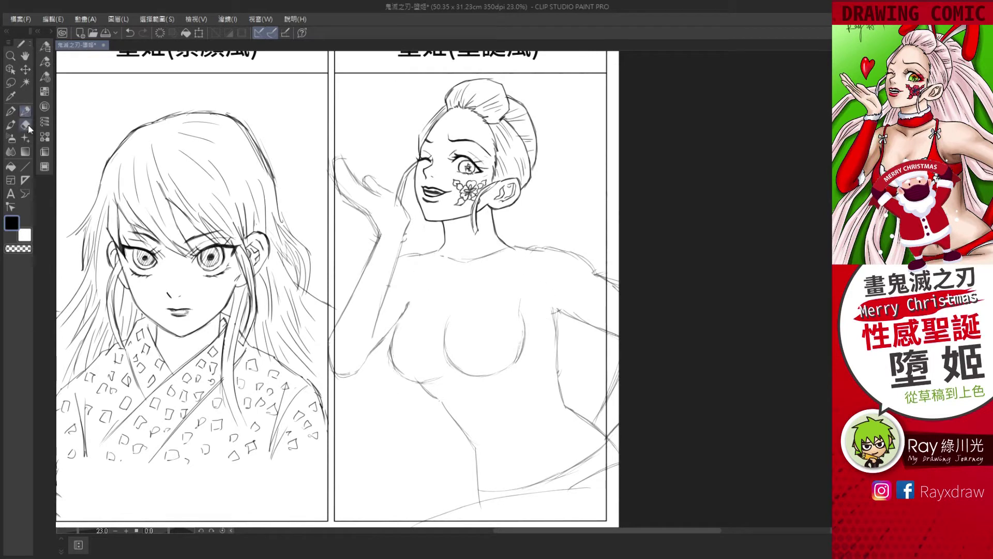
{"action": "left_click_drag", "start_coordinate": [457, 311], "coordinate": [446, 336]}
{"action": "key", "text": "p"}
{"action": "mouse_move", "coordinate": [408, 297]}
{"action": "left_mouse_down"}
{"action": "mouse_move", "coordinate": [398, 357]}
{"action": "mouse_move", "coordinate": [437, 382]}
{"action": "left_mouse_up"}
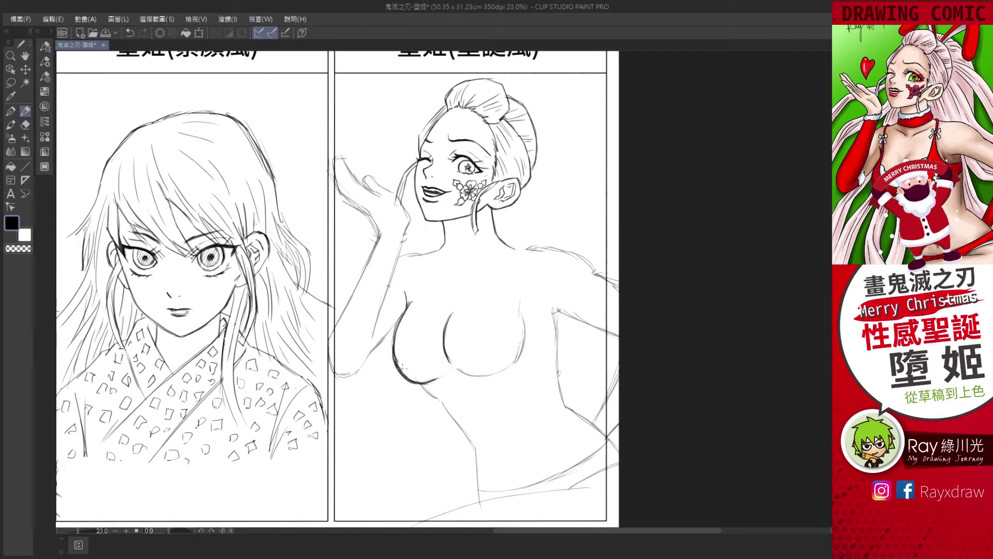
{"action": "mouse_move", "coordinate": [522, 315]}
{"action": "left_mouse_down"}
{"action": "mouse_move", "coordinate": [517, 364]}
{"action": "mouse_move", "coordinate": [466, 376]}
{"action": "mouse_move", "coordinate": [480, 494]}
{"action": "left_mouse_up"}
- Ink the torso contour, navel mark and lower waist lines, erasing stray strokes
{"action": "mouse_move", "coordinate": [552, 311]}
{"action": "left_mouse_down"}
{"action": "mouse_move", "coordinate": [563, 407]}
{"action": "mouse_move", "coordinate": [619, 455]}
{"action": "left_mouse_up"}
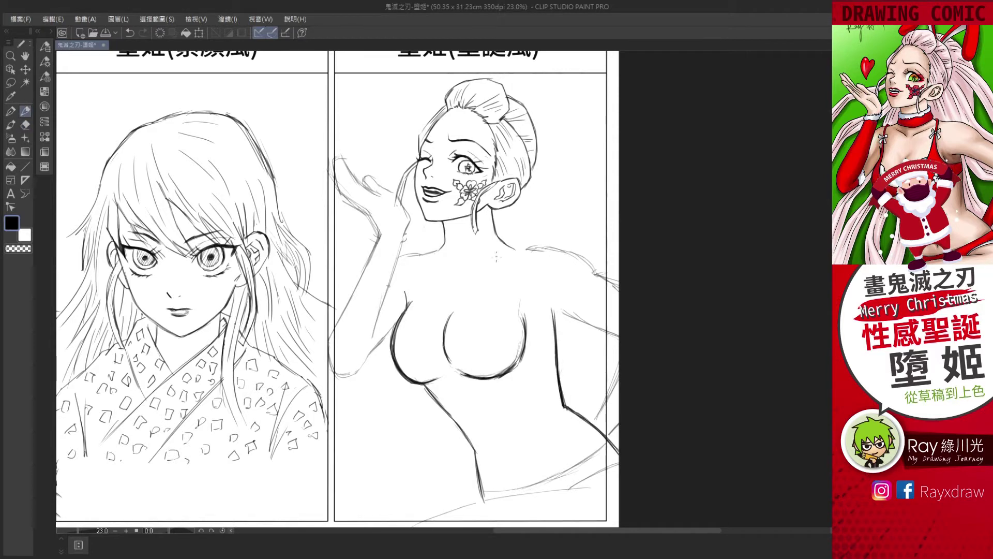
{"action": "mouse_move", "coordinate": [506, 464]}
{"action": "left_mouse_down"}
{"action": "mouse_move", "coordinate": [512, 474]}
{"action": "mouse_move", "coordinate": [605, 451]}
{"action": "left_mouse_up"}
{"action": "left_click_drag", "start_coordinate": [459, 506], "coordinate": [588, 486]}
{"action": "key", "text": "e"}
{"action": "left_click_drag", "start_coordinate": [615, 468], "coordinate": [573, 474]}
{"action": "scroll", "coordinate": [424, 173], "scroll_direction": "up", "scroll_amount": 2}
- Ink the hand outline by the cheek and erase surrounding sketch lines
{"action": "left_click_drag", "start_coordinate": [401, 243], "coordinate": [390, 272]}
{"action": "left_click_drag", "start_coordinate": [326, 180], "coordinate": [374, 206]}
{"action": "mouse_move", "coordinate": [302, 156]}
{"action": "left_mouse_down"}
{"action": "mouse_move", "coordinate": [271, 195]}
{"action": "mouse_move", "coordinate": [337, 264]}
{"action": "left_mouse_up"}
{"action": "key", "text": "p"}
{"action": "left_click_drag", "start_coordinate": [352, 240], "coordinate": [357, 274]}
- Redraw the outstretched hand's fingers, palm and fingertips, then restore the palettes
{"action": "left_click_drag", "start_coordinate": [297, 183], "coordinate": [339, 215]}
{"action": "key", "text": "ctrl+z"}
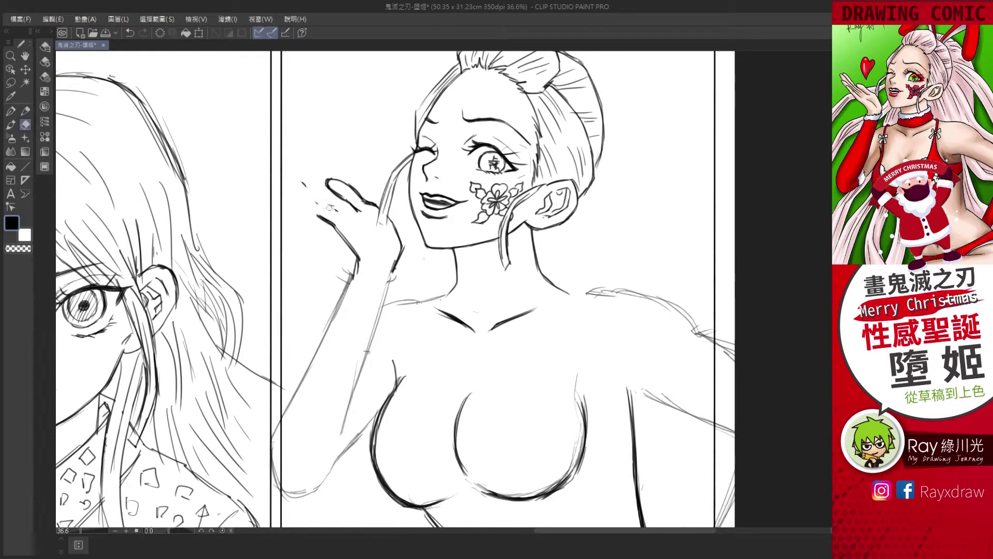
{"action": "mouse_move", "coordinate": [297, 182]}
{"action": "left_mouse_down"}
{"action": "mouse_move", "coordinate": [346, 221]}
{"action": "mouse_move", "coordinate": [351, 245]}
{"action": "left_mouse_up"}
{"action": "left_click_drag", "start_coordinate": [291, 177], "coordinate": [304, 195]}
{"action": "left_click_drag", "start_coordinate": [362, 220], "coordinate": [393, 247]}
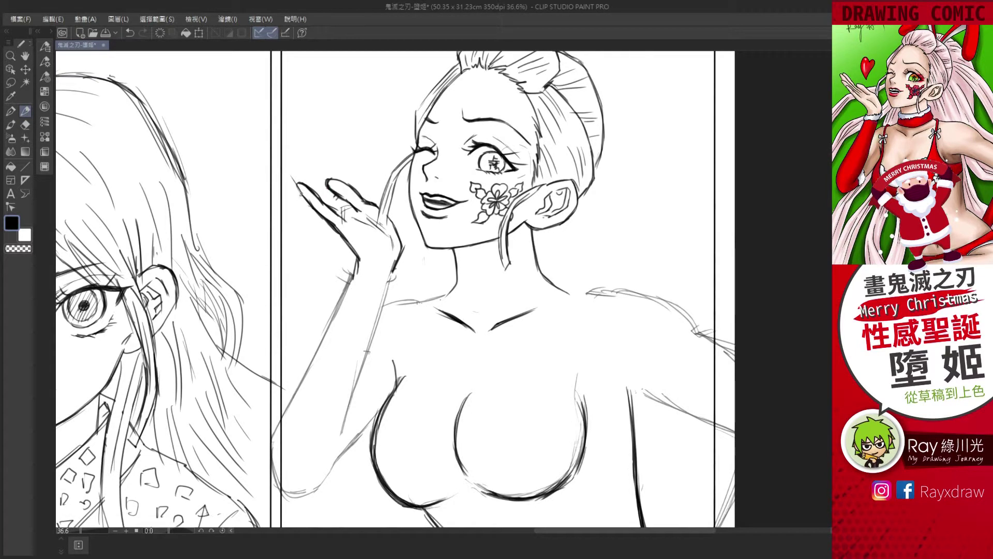
{"action": "left_click_drag", "start_coordinate": [284, 174], "coordinate": [346, 213]}
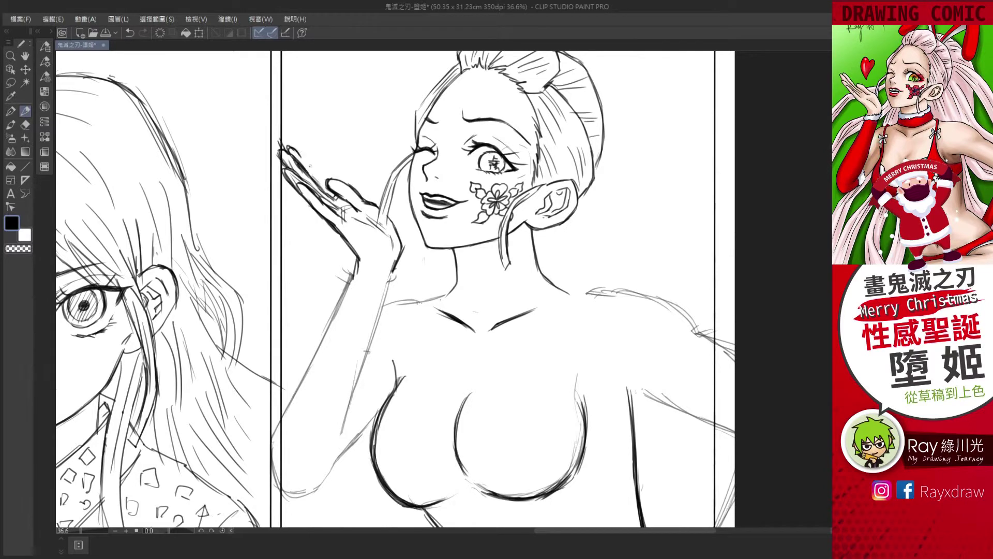
{"action": "key", "text": "Tab"}
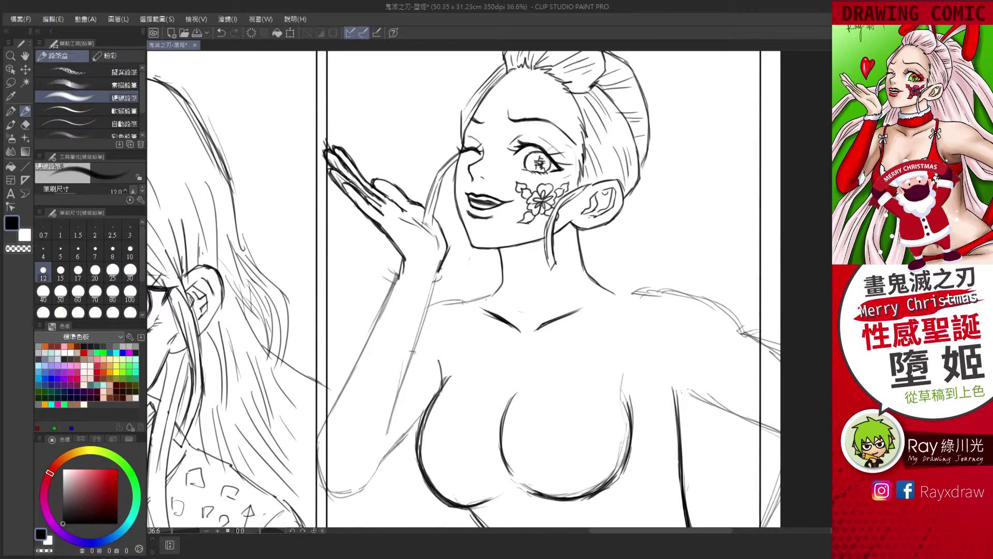
- Ink finger strokes and dark outlines along the raised arm
{"action": "key", "text": "p"}
{"action": "left_click_drag", "start_coordinate": [342, 188], "coordinate": [440, 238]}
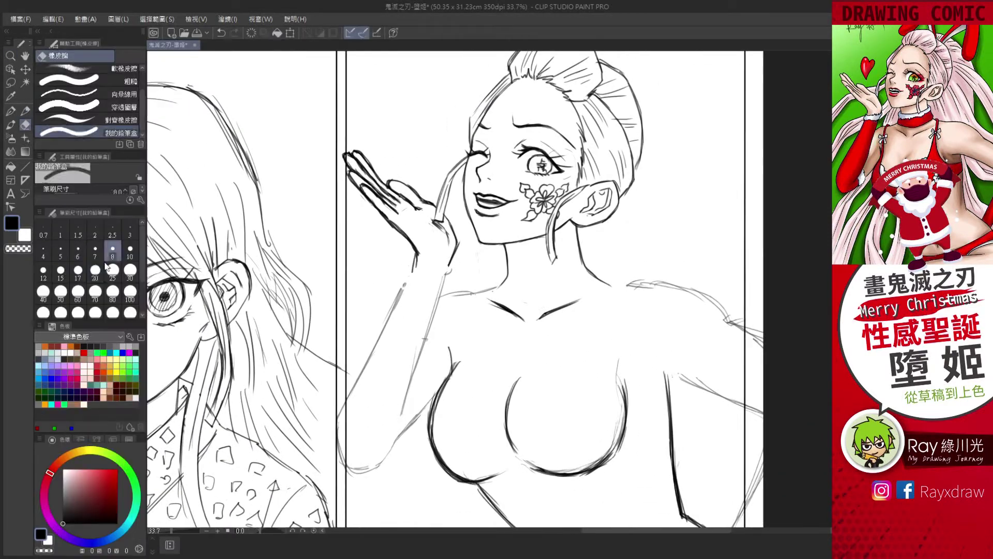
{"action": "left_click_drag", "start_coordinate": [449, 261], "coordinate": [388, 444]}
{"action": "left_click_drag", "start_coordinate": [401, 302], "coordinate": [335, 476]}
{"action": "key", "text": "p"}
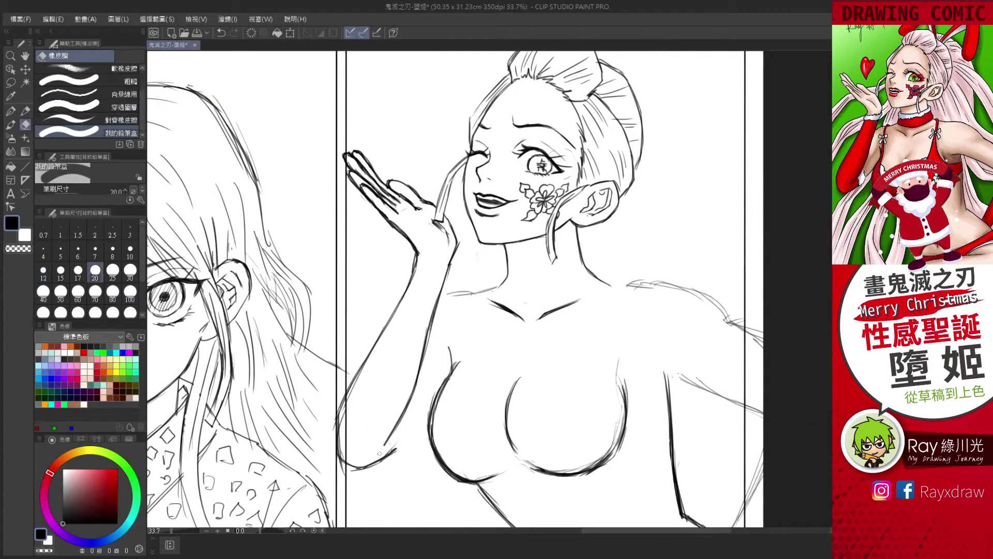
{"action": "left_click_drag", "start_coordinate": [434, 399], "coordinate": [371, 468]}
- Ink dark shoulder lines on both sides and along the other arm
{"action": "left_click_drag", "start_coordinate": [437, 305], "coordinate": [506, 282]}
{"action": "left_click_drag", "start_coordinate": [569, 310], "coordinate": [500, 300]}
{"action": "left_click_drag", "start_coordinate": [519, 265], "coordinate": [662, 317]}
{"action": "mouse_move", "coordinate": [577, 269]}
{"action": "left_mouse_down"}
{"action": "mouse_move", "coordinate": [693, 341]}
{"action": "mouse_move", "coordinate": [662, 316]}
{"action": "left_mouse_up"}
{"action": "scroll", "coordinate": [460, 313], "scroll_direction": "down", "scroll_amount": 2}
{"action": "left_click_drag", "start_coordinate": [538, 345], "coordinate": [642, 383]}
{"action": "scroll", "coordinate": [450, 254], "scroll_direction": "down", "scroll_amount": 1}
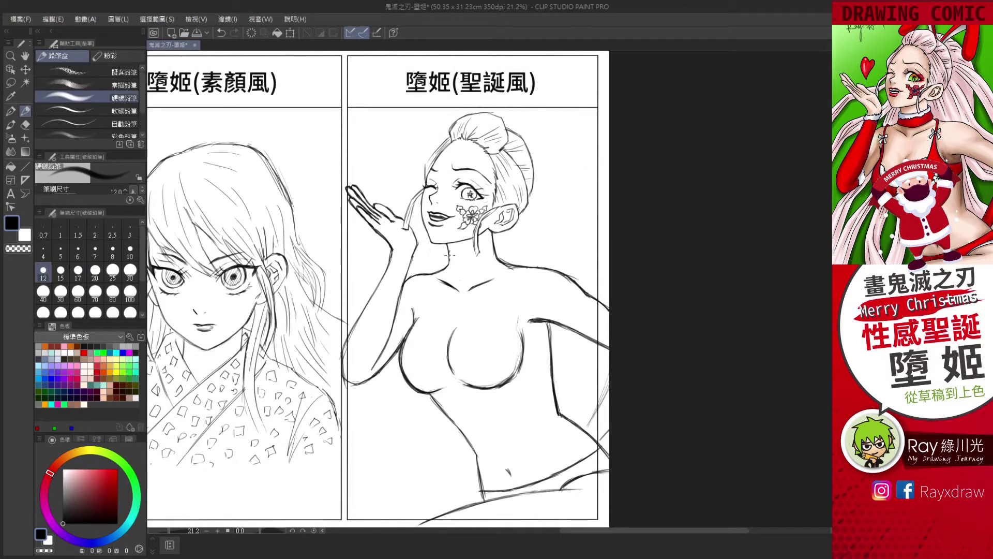
- Draw and darken long hair strands flowing down the figure's right side
{"action": "left_click_drag", "start_coordinate": [505, 120], "coordinate": [606, 276]}
{"action": "left_click_drag", "start_coordinate": [535, 167], "coordinate": [574, 283]}
{"action": "left_click_drag", "start_coordinate": [541, 202], "coordinate": [569, 285]}
{"action": "key", "text": "e"}
{"action": "key", "text": "p"}
{"action": "left_click_drag", "start_coordinate": [517, 128], "coordinate": [568, 178]}
{"action": "mouse_move", "coordinate": [420, 204]}
{"action": "left_mouse_down"}
{"action": "mouse_move", "coordinate": [336, 246]}
{"action": "mouse_move", "coordinate": [373, 264]}
{"action": "left_mouse_up"}
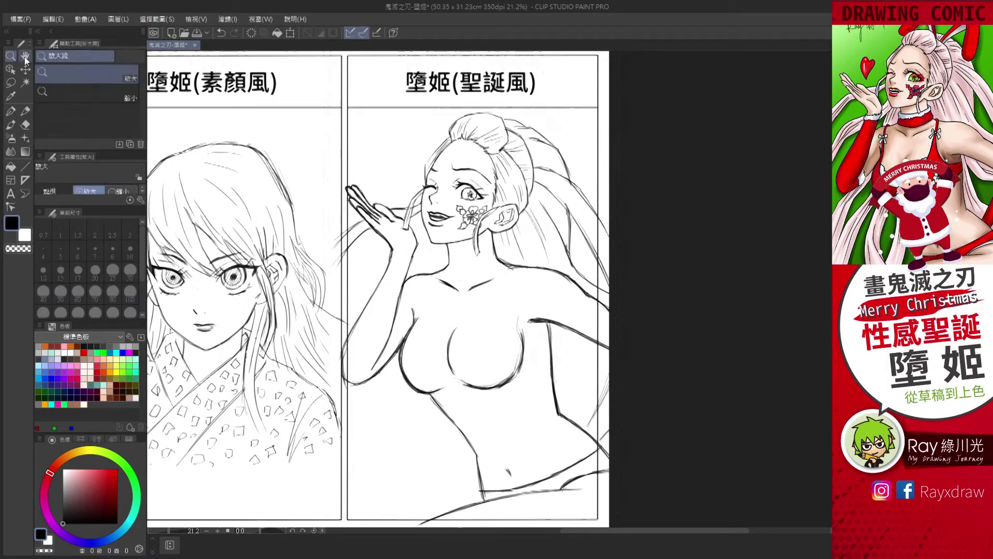
{"action": "scroll", "coordinate": [463, 221], "scroll_direction": "up", "scroll_amount": 2}
- Add hair strands beside the raised arm and falling below the waist
{"action": "left_click_drag", "start_coordinate": [337, 313], "coordinate": [282, 372]}
{"action": "left_click_drag", "start_coordinate": [352, 274], "coordinate": [271, 344]}
{"action": "scroll", "coordinate": [398, 244], "scroll_direction": "down", "scroll_amount": 2}
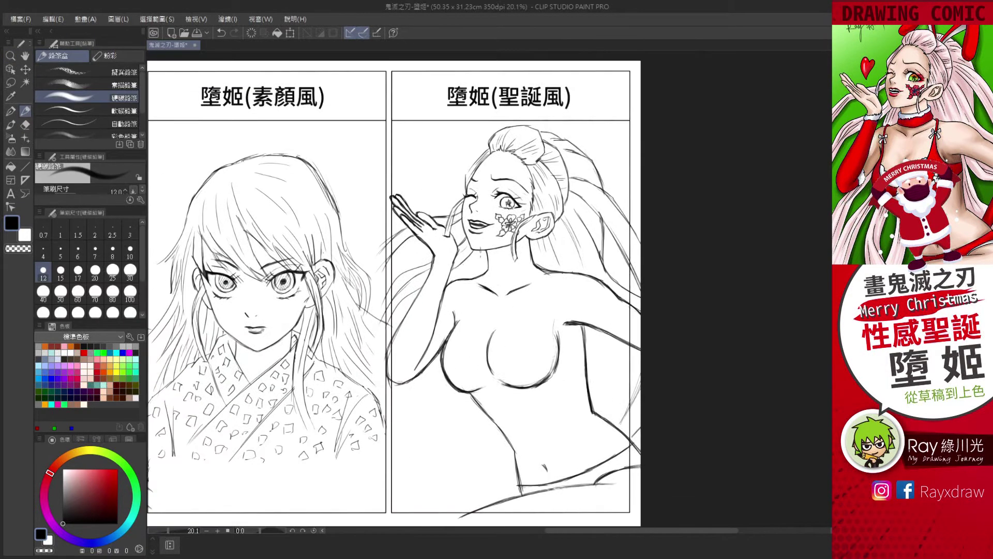
{"action": "left_click_drag", "start_coordinate": [430, 364], "coordinate": [394, 473]}
{"action": "mouse_move", "coordinate": [444, 388]}
{"action": "left_mouse_down"}
{"action": "mouse_move", "coordinate": [400, 524]}
{"action": "mouse_move", "coordinate": [445, 510]}
{"action": "left_mouse_up"}
{"action": "left_click_drag", "start_coordinate": [481, 406], "coordinate": [478, 506]}
- Add more strands at the lower left and right edge, plus a small bow on the chest
{"action": "left_click_drag", "start_coordinate": [420, 420], "coordinate": [393, 482]}
{"action": "left_click_drag", "start_coordinate": [496, 415], "coordinate": [481, 467]}
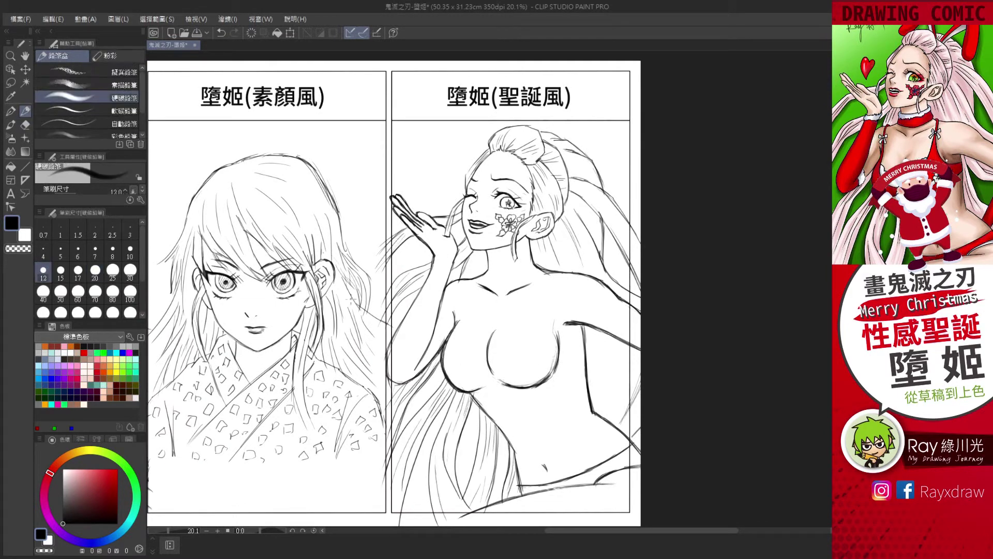
{"action": "left_click_drag", "start_coordinate": [597, 345], "coordinate": [590, 413]}
{"action": "scroll", "coordinate": [597, 344], "scroll_direction": "up", "scroll_amount": 1}
{"action": "left_click_drag", "start_coordinate": [470, 386], "coordinate": [497, 386]}
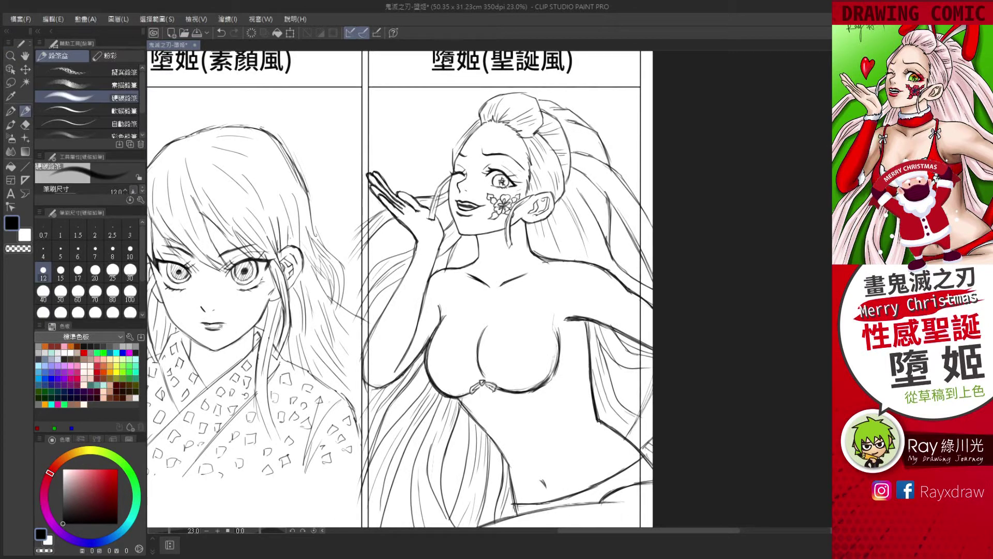
- Pencil the bikini strap, cup outlines and lower cup edges, plus the chest's side contour
{"action": "left_click_drag", "start_coordinate": [533, 307], "coordinate": [481, 377]}
{"action": "left_click_drag", "start_coordinate": [544, 254], "coordinate": [530, 341]}
{"action": "left_click_drag", "start_coordinate": [587, 322], "coordinate": [548, 385]}
{"action": "mouse_move", "coordinate": [568, 370]}
{"action": "left_mouse_down"}
{"action": "mouse_move", "coordinate": [531, 389]}
{"action": "mouse_move", "coordinate": [503, 338]}
{"action": "left_mouse_up"}
{"action": "mouse_move", "coordinate": [443, 311]}
{"action": "left_mouse_down"}
{"action": "mouse_move", "coordinate": [444, 365]}
{"action": "mouse_move", "coordinate": [467, 365]}
{"action": "mouse_move", "coordinate": [444, 387]}
{"action": "left_mouse_up"}
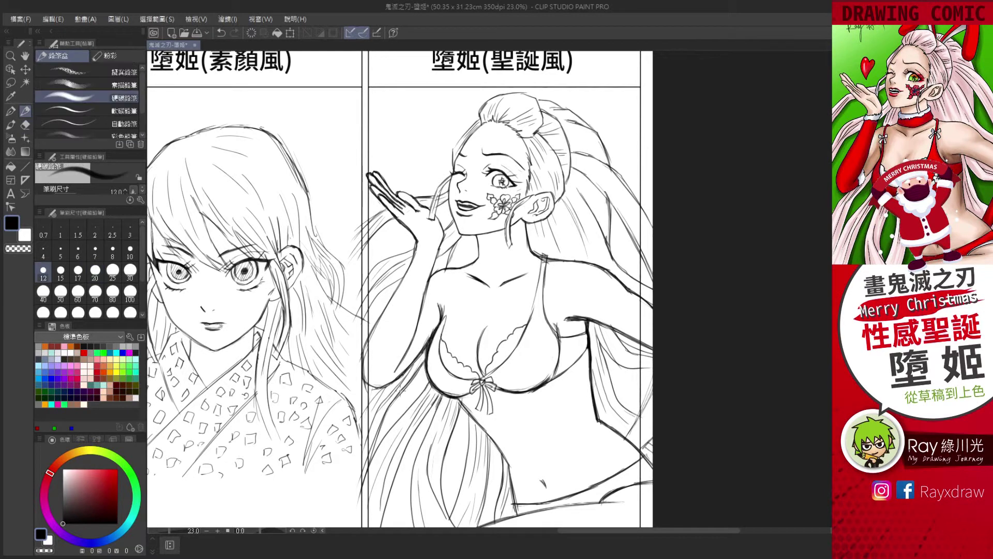
{"action": "mouse_move", "coordinate": [447, 317]}
{"action": "left_mouse_down"}
{"action": "mouse_move", "coordinate": [454, 267]}
{"action": "mouse_move", "coordinate": [529, 259]}
{"action": "left_mouse_up"}
- Erase and redraw the bikini cup lines to clean up the cup edges
{"action": "key", "text": "e"}
{"action": "left_click_drag", "start_coordinate": [552, 377], "coordinate": [548, 331]}
{"action": "key", "text": "p"}
{"action": "left_click_drag", "start_coordinate": [496, 396], "coordinate": [577, 346]}
{"action": "key", "text": "e"}
{"action": "left_click_drag", "start_coordinate": [538, 390], "coordinate": [592, 348]}
{"action": "key", "text": "p"}
- Sketch a heart beside the raised hand, a fur wrist cuff, and strokes on arm, hair and torso
{"action": "left_click_drag", "start_coordinate": [418, 153], "coordinate": [416, 186]}
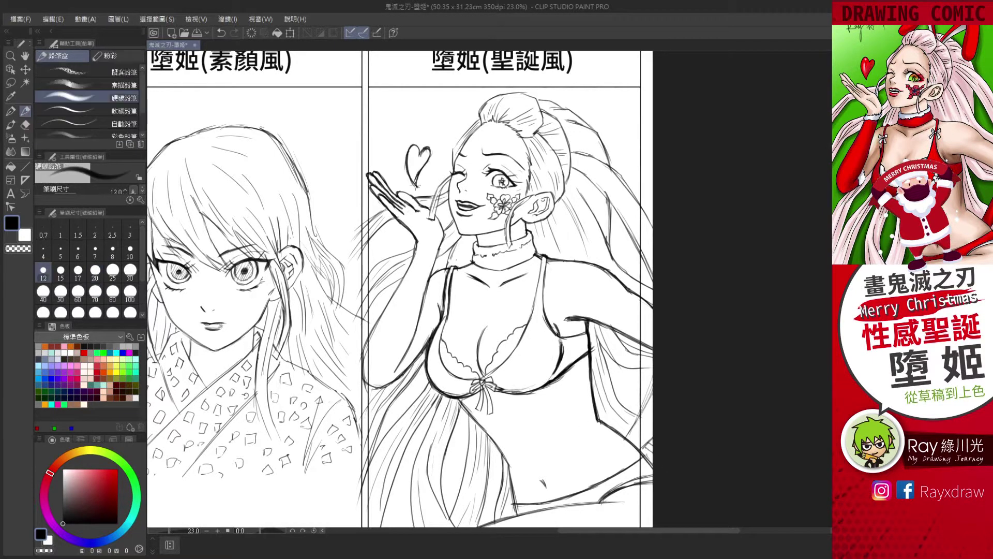
{"action": "left_click_drag", "start_coordinate": [413, 347], "coordinate": [401, 380]}
{"action": "left_click_drag", "start_coordinate": [362, 342], "coordinate": [375, 388]}
{"action": "left_click_drag", "start_coordinate": [644, 383], "coordinate": [628, 437]}
{"action": "left_click_drag", "start_coordinate": [556, 339], "coordinate": [558, 369]}
{"action": "left_click_drag", "start_coordinate": [499, 393], "coordinate": [543, 385]}
- Sketch a flower on the bikini cup and small bows on both straps
{"action": "scroll", "coordinate": [593, 357], "scroll_direction": "up", "scroll_amount": 2}
{"action": "left_click_drag", "start_coordinate": [510, 336], "coordinate": [545, 376]}
{"action": "left_click_drag", "start_coordinate": [499, 318], "coordinate": [491, 382]}
{"action": "key", "text": "e"}
{"action": "left_click_drag", "start_coordinate": [357, 238], "coordinate": [362, 331]}
{"action": "key", "text": "p"}
{"action": "left_click_drag", "start_coordinate": [375, 220], "coordinate": [364, 336]}
{"action": "key", "text": "e"}
{"action": "key", "text": "p"}
{"action": "left_click_drag", "start_coordinate": [496, 228], "coordinate": [524, 250]}
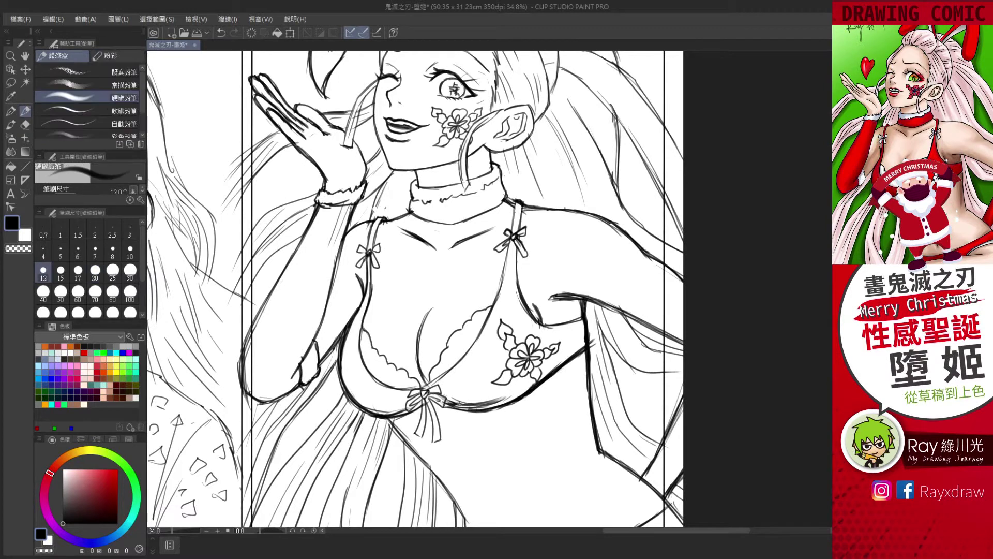
- Sketch rabbit ears above the head with inner lines and a hair stroke
{"action": "scroll", "coordinate": [518, 310], "scroll_direction": "down", "scroll_amount": 2}
{"action": "left_click_drag", "start_coordinate": [536, 111], "coordinate": [592, 120]}
{"action": "left_click_drag", "start_coordinate": [589, 155], "coordinate": [540, 114]}
{"action": "left_click_drag", "start_coordinate": [455, 108], "coordinate": [520, 67]}
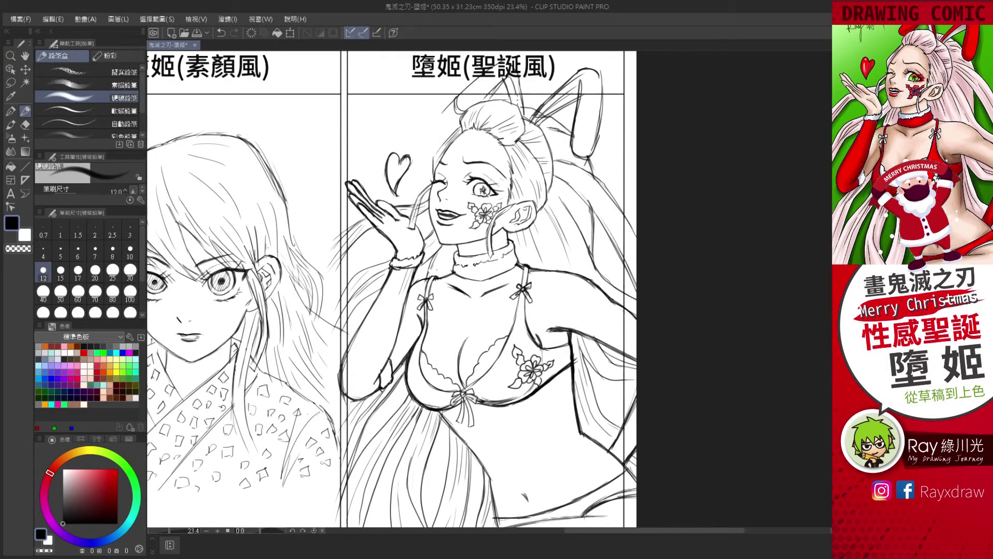
{"action": "scroll", "coordinate": [465, 258], "scroll_direction": "up", "scroll_amount": 2}
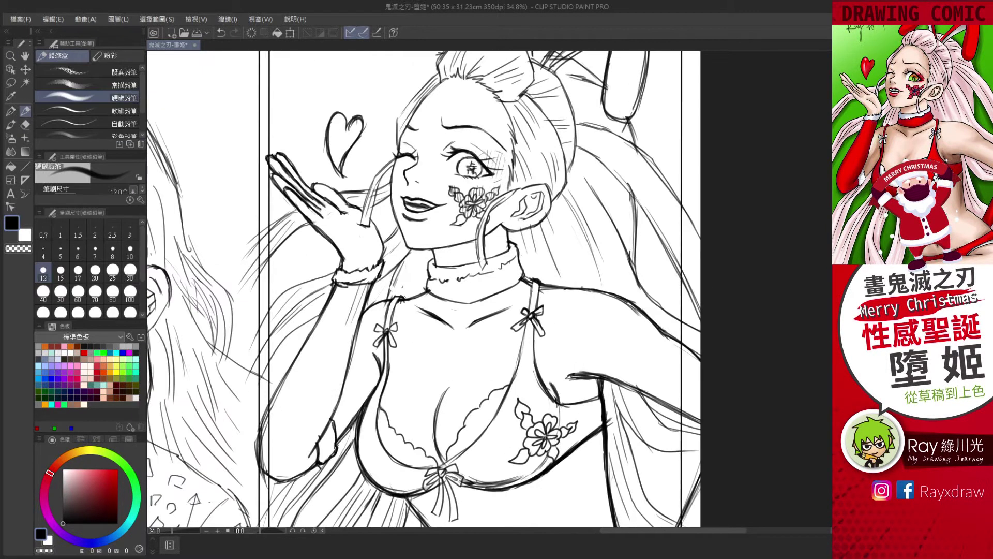
{"action": "scroll", "coordinate": [465, 258], "scroll_direction": "down", "scroll_amount": 3}
- Hatch shadows on the glove, bikini top, collar and rabbit ears
{"action": "left_click_drag", "start_coordinate": [429, 269], "coordinate": [382, 372]}
{"action": "left_click_drag", "start_coordinate": [535, 336], "coordinate": [639, 440]}
{"action": "left_click_drag", "start_coordinate": [488, 251], "coordinate": [533, 274]}
{"action": "left_click_drag", "start_coordinate": [585, 108], "coordinate": [608, 155]}
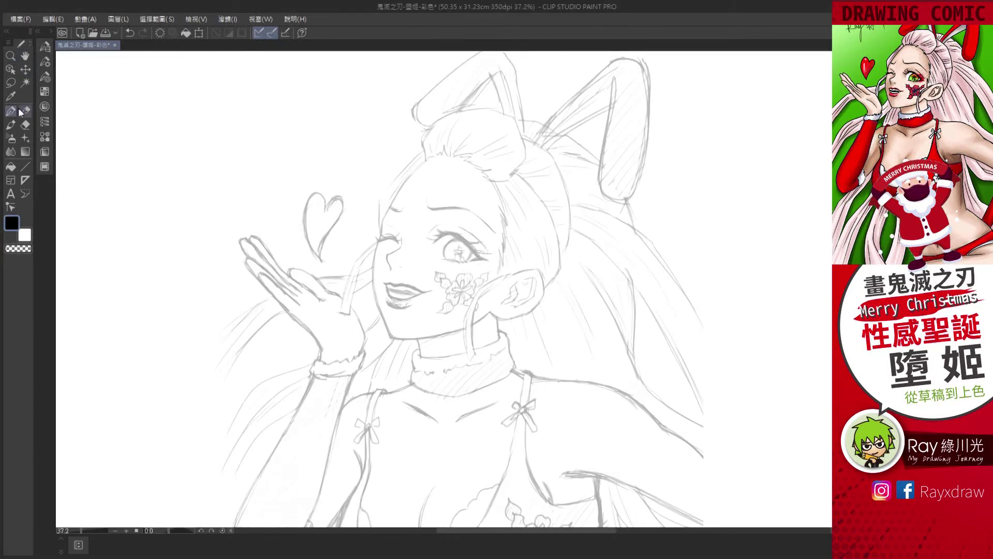
- Thin the G-pen line and ink the closed eye's lash line
{"action": "left_click", "coordinate": [43, 269]}
{"action": "mouse_move", "coordinate": [448, 238]}
{"action": "left_mouse_down"}
{"action": "mouse_move", "coordinate": [435, 266]}
{"action": "mouse_move", "coordinate": [448, 268]}
{"action": "left_mouse_up"}
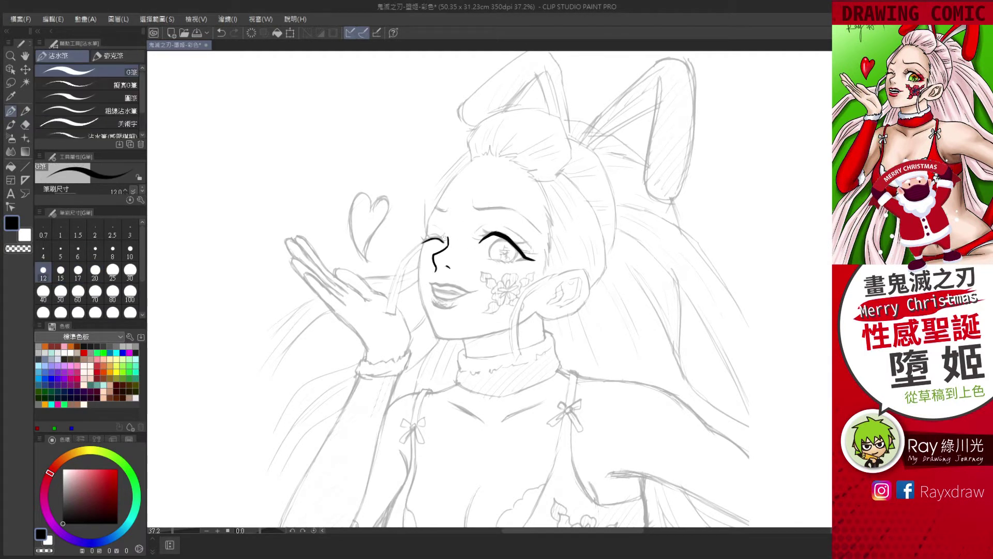
- Ink the jawline, ear, right hairline, eyebrow, hair bun outline and lower lip
{"action": "mouse_move", "coordinate": [437, 336]}
{"action": "left_mouse_down"}
{"action": "mouse_move", "coordinate": [537, 310]}
{"action": "mouse_move", "coordinate": [549, 317]}
{"action": "left_mouse_up"}
{"action": "left_click_drag", "start_coordinate": [578, 278], "coordinate": [549, 304]}
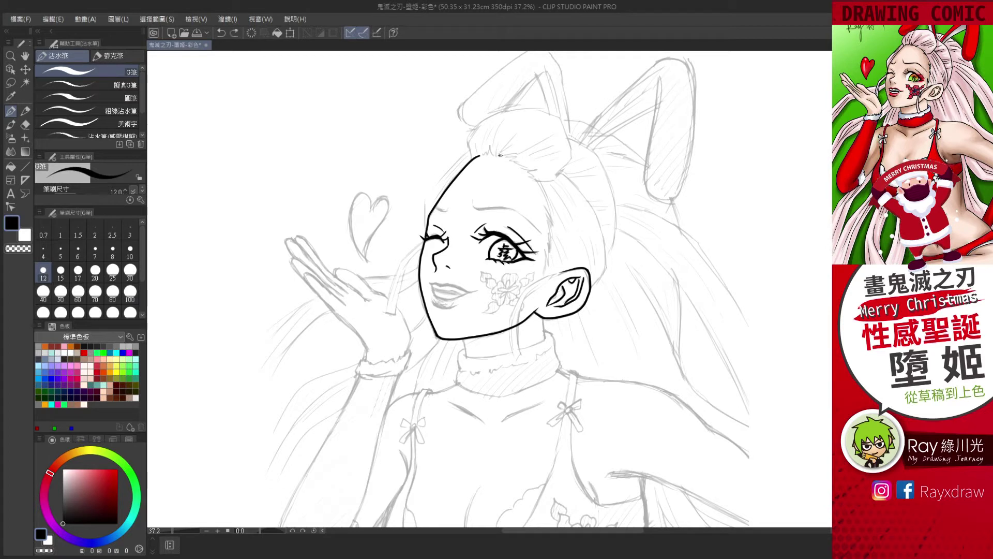
{"action": "left_click_drag", "start_coordinate": [499, 155], "coordinate": [544, 271]}
{"action": "left_click_drag", "start_coordinate": [473, 208], "coordinate": [487, 206]}
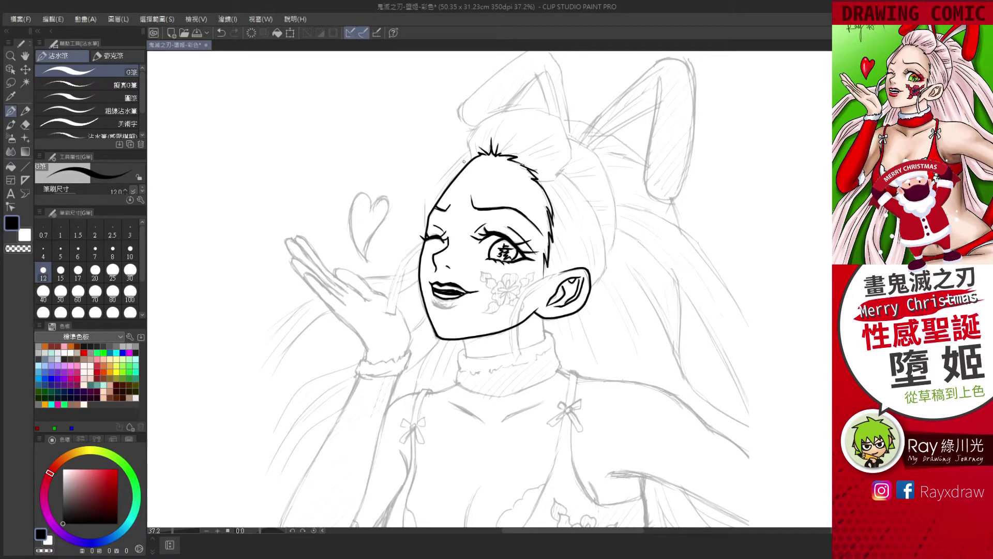
{"action": "left_click_drag", "start_coordinate": [469, 150], "coordinate": [571, 160]}
{"action": "left_click_drag", "start_coordinate": [430, 301], "coordinate": [457, 305]}
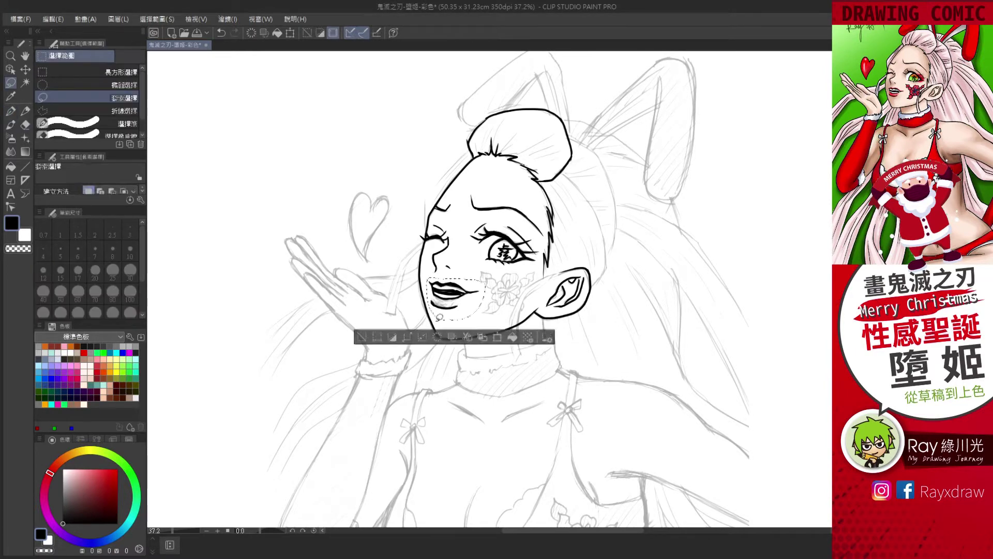
- Ink the left hairline, strand lines inside the bun, and the neck curve
{"action": "left_click_drag", "start_coordinate": [464, 159], "coordinate": [430, 203]}
{"action": "left_click_drag", "start_coordinate": [484, 150], "coordinate": [495, 121]}
{"action": "left_click_drag", "start_coordinate": [501, 152], "coordinate": [526, 126]}
{"action": "mouse_move", "coordinate": [523, 156]}
{"action": "left_mouse_down"}
{"action": "mouse_move", "coordinate": [559, 137]}
{"action": "mouse_move", "coordinate": [565, 151]}
{"action": "left_mouse_up"}
{"action": "left_click_drag", "start_coordinate": [517, 357], "coordinate": [559, 268]}
{"action": "left_click", "coordinate": [500, 321]}
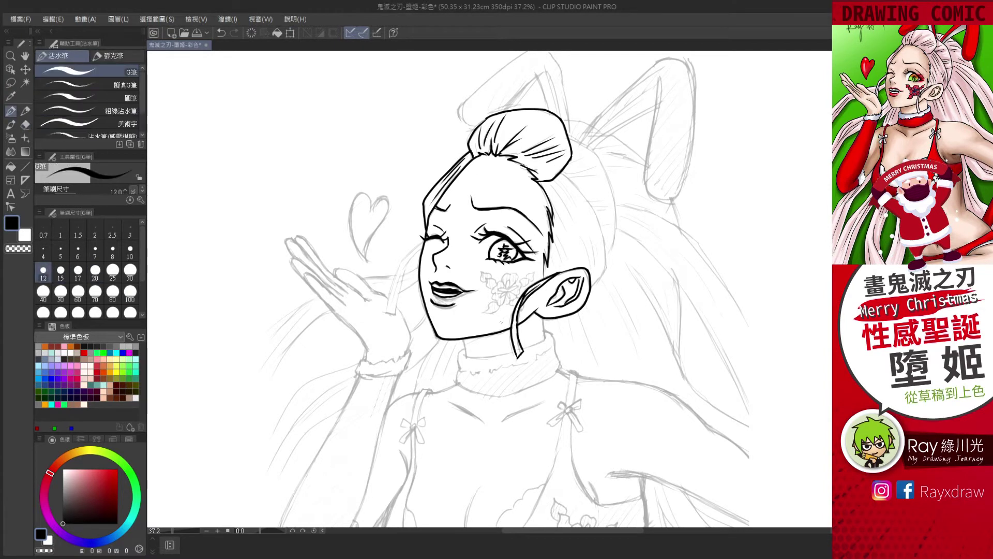
- Ink the hair's right outline and inner strands down to the ear
{"action": "left_click_drag", "start_coordinate": [564, 173], "coordinate": [603, 283]}
{"action": "left_click_drag", "start_coordinate": [598, 230], "coordinate": [584, 271]}
{"action": "left_click_drag", "start_coordinate": [569, 235], "coordinate": [556, 267]}
{"action": "left_click_drag", "start_coordinate": [569, 139], "coordinate": [615, 264]}
{"action": "left_click_drag", "start_coordinate": [564, 168], "coordinate": [594, 175]}
{"action": "left_click_drag", "start_coordinate": [585, 196], "coordinate": [610, 205]}
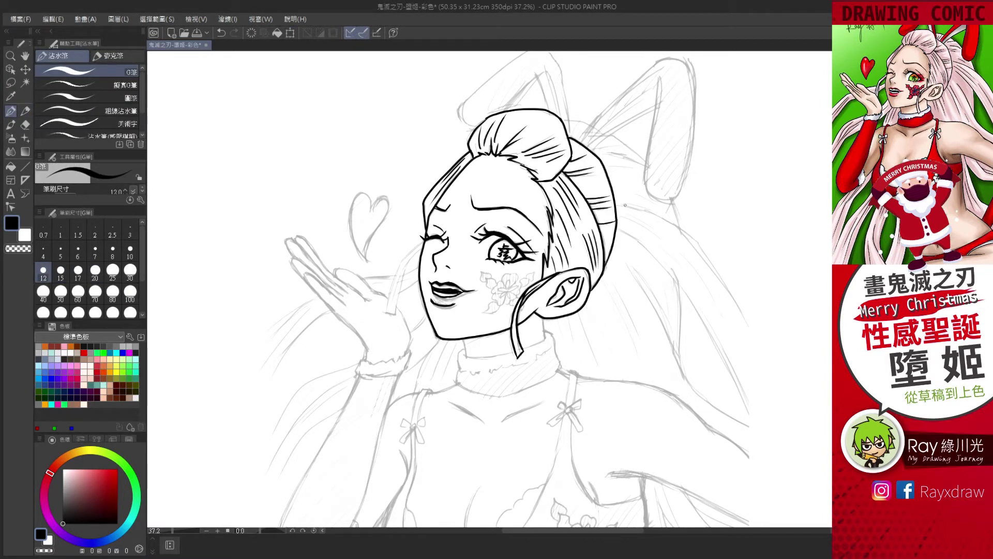
- Ink the turtleneck fur collar and the fingers of the raised hand
{"action": "left_click_drag", "start_coordinate": [458, 352], "coordinate": [455, 384]}
{"action": "left_click_drag", "start_coordinate": [461, 354], "coordinate": [547, 341]}
{"action": "left_click_drag", "start_coordinate": [550, 345], "coordinate": [559, 372]}
{"action": "left_click_drag", "start_coordinate": [455, 385], "coordinate": [561, 374]}
{"action": "mouse_move", "coordinate": [335, 279]}
{"action": "left_mouse_down"}
{"action": "mouse_move", "coordinate": [362, 280]}
{"action": "mouse_move", "coordinate": [287, 240]}
{"action": "left_mouse_up"}
{"action": "left_click_drag", "start_coordinate": [290, 243], "coordinate": [362, 300]}
{"action": "left_click_drag", "start_coordinate": [305, 280], "coordinate": [346, 310]}
- Ink both bunny ear outlines, touching up the inner ear line
{"action": "left_click_drag", "start_coordinate": [584, 140], "coordinate": [677, 60]}
{"action": "scroll", "coordinate": [672, 155], "scroll_direction": "down", "scroll_amount": 1}
{"action": "key", "text": "e"}
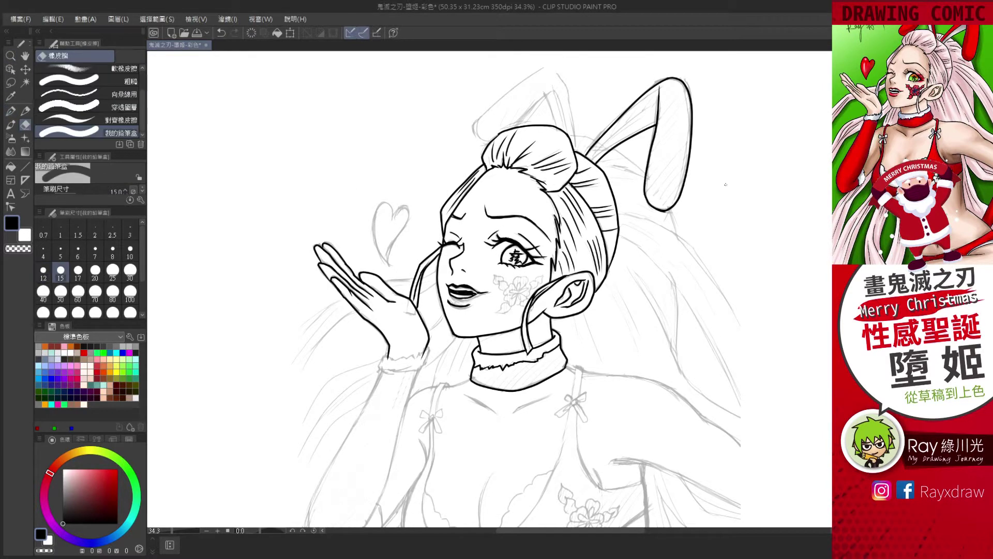
{"action": "key", "text": "p"}
{"action": "left_click_drag", "start_coordinate": [660, 102], "coordinate": [593, 156]}
{"action": "mouse_move", "coordinate": [552, 67]}
{"action": "left_mouse_down"}
{"action": "mouse_move", "coordinate": [574, 147]}
{"action": "mouse_move", "coordinate": [516, 124]}
{"action": "left_mouse_up"}
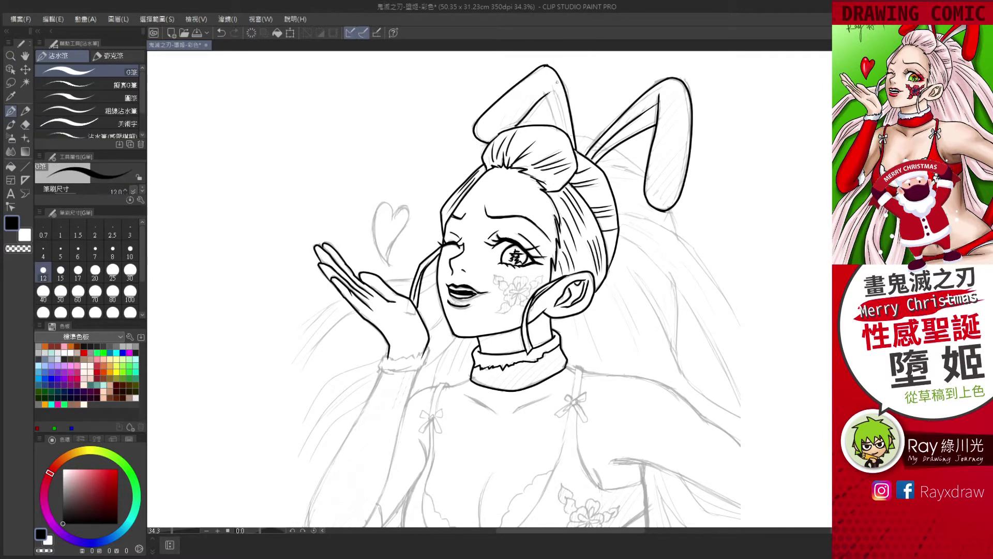
{"action": "scroll", "coordinate": [521, 290], "scroll_direction": "down", "scroll_amount": 2}
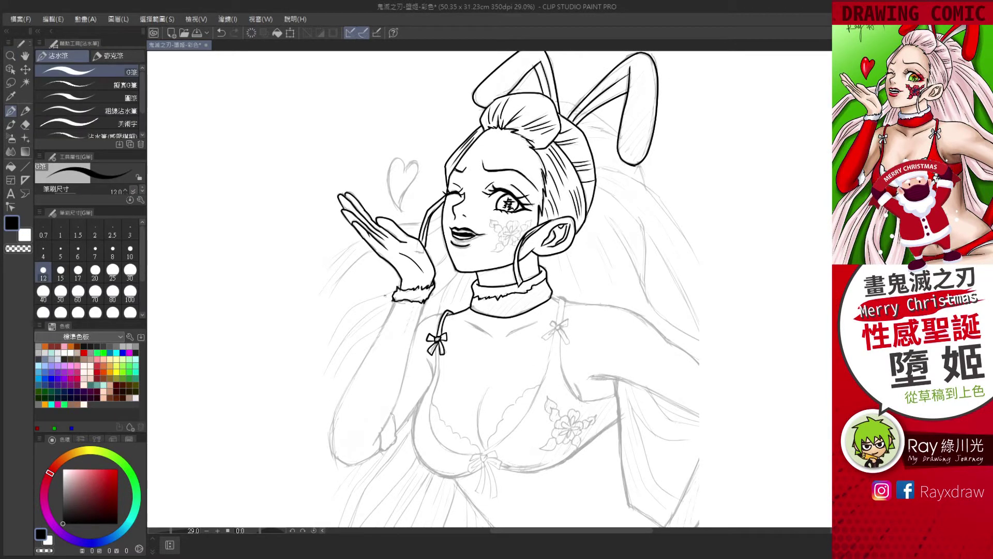
- Ink the forearm contours, the torso's left side, and the bikini top's centre bow
{"action": "left_click_drag", "start_coordinate": [394, 415], "coordinate": [382, 449]}
{"action": "mouse_move", "coordinate": [394, 303]}
{"action": "left_mouse_down"}
{"action": "mouse_move", "coordinate": [334, 444]}
{"action": "mouse_move", "coordinate": [381, 450]}
{"action": "left_mouse_up"}
{"action": "left_click_drag", "start_coordinate": [420, 334], "coordinate": [414, 430]}
{"action": "left_click_drag", "start_coordinate": [442, 313], "coordinate": [419, 331]}
{"action": "left_click_drag", "start_coordinate": [411, 436], "coordinate": [382, 412]}
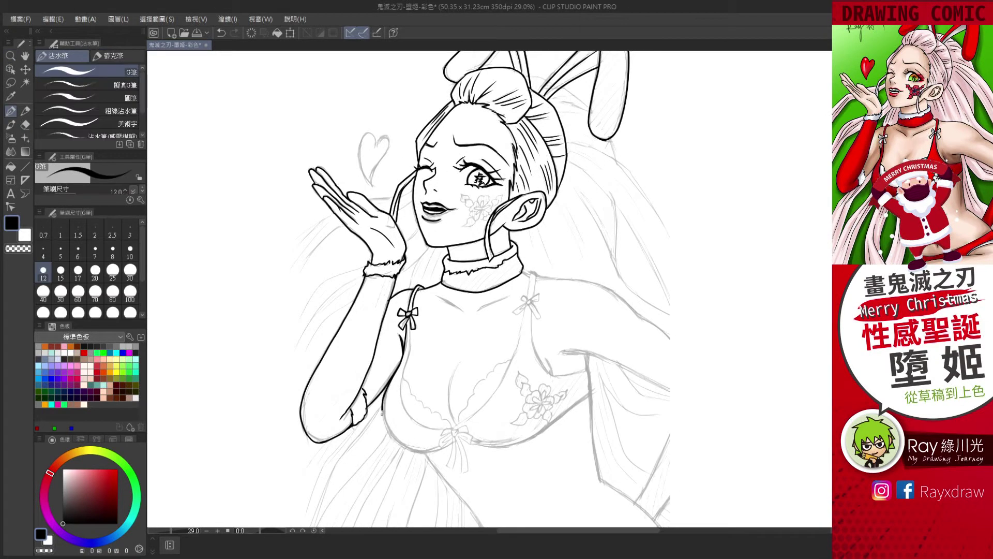
{"action": "left_click_drag", "start_coordinate": [455, 431], "coordinate": [468, 430]}
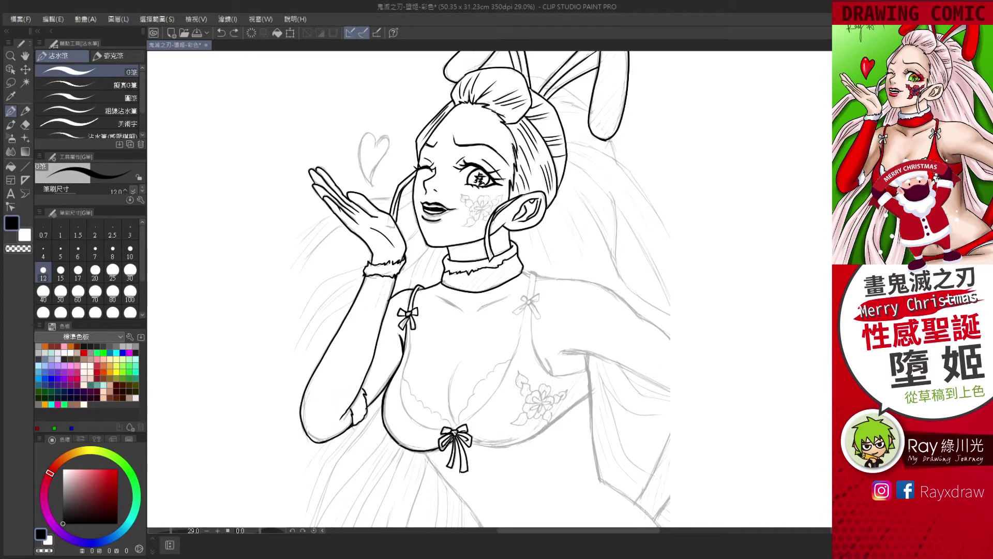
- Ink the right shoulder, underarm curve and lower line of the right arm
{"action": "mouse_move", "coordinate": [523, 271]}
{"action": "left_mouse_down"}
{"action": "mouse_move", "coordinate": [562, 367]}
{"action": "mouse_move", "coordinate": [471, 446]}
{"action": "left_mouse_up"}
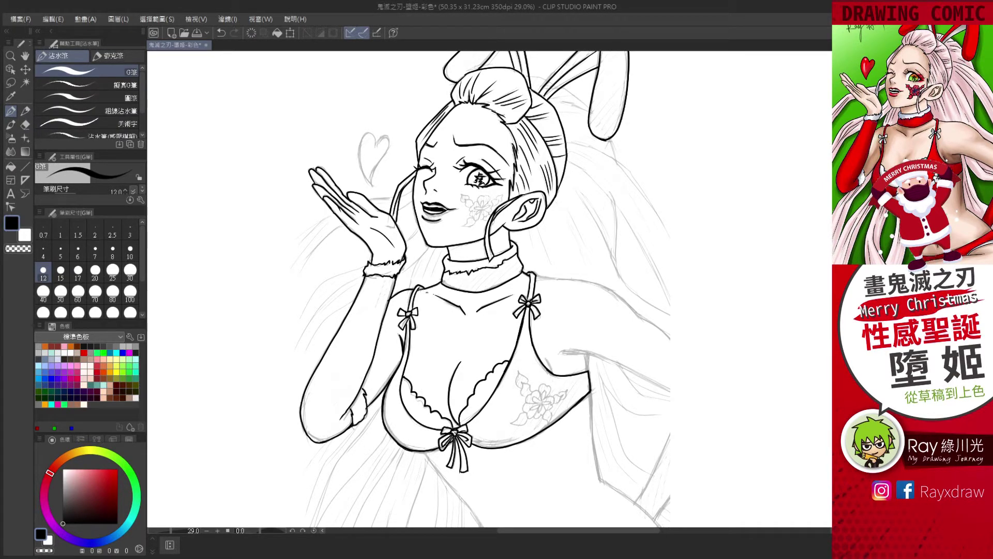
{"action": "left_click_drag", "start_coordinate": [535, 277], "coordinate": [641, 320]}
{"action": "left_click_drag", "start_coordinate": [544, 357], "coordinate": [553, 376]}
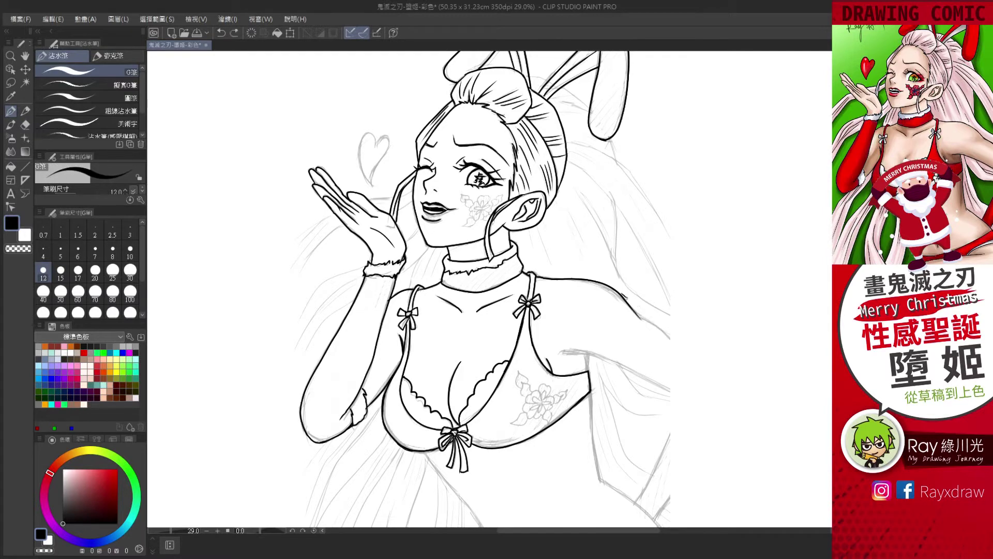
{"action": "left_click_drag", "start_coordinate": [567, 353], "coordinate": [686, 398]}
- Zoom out, ink a line below the bow and long hair strands right of the head
{"action": "key", "text": "p"}
{"action": "key", "text": "ctrl+minus"}
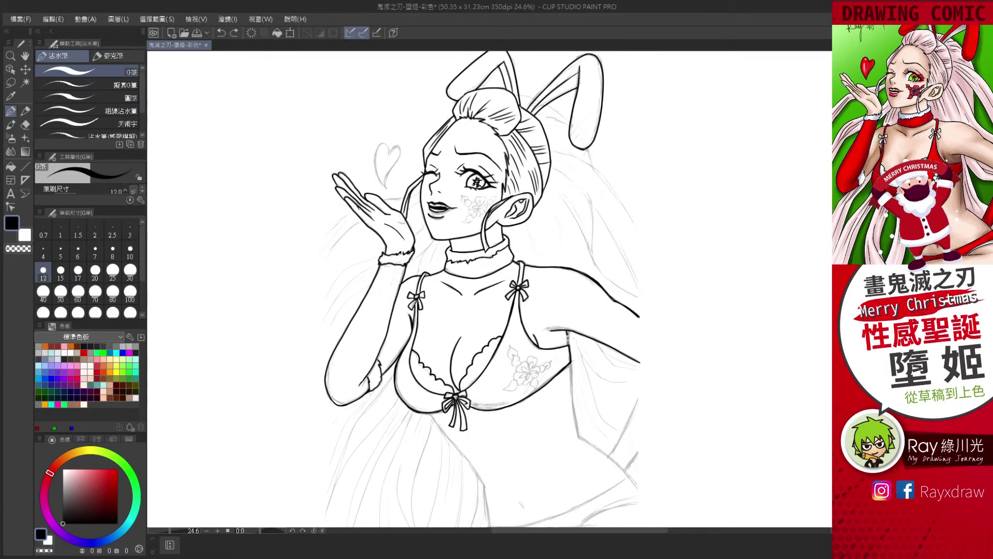
{"action": "left_click_drag", "start_coordinate": [463, 450], "coordinate": [490, 495]}
{"action": "scroll", "coordinate": [462, 469], "scroll_direction": "down", "scroll_amount": 1}
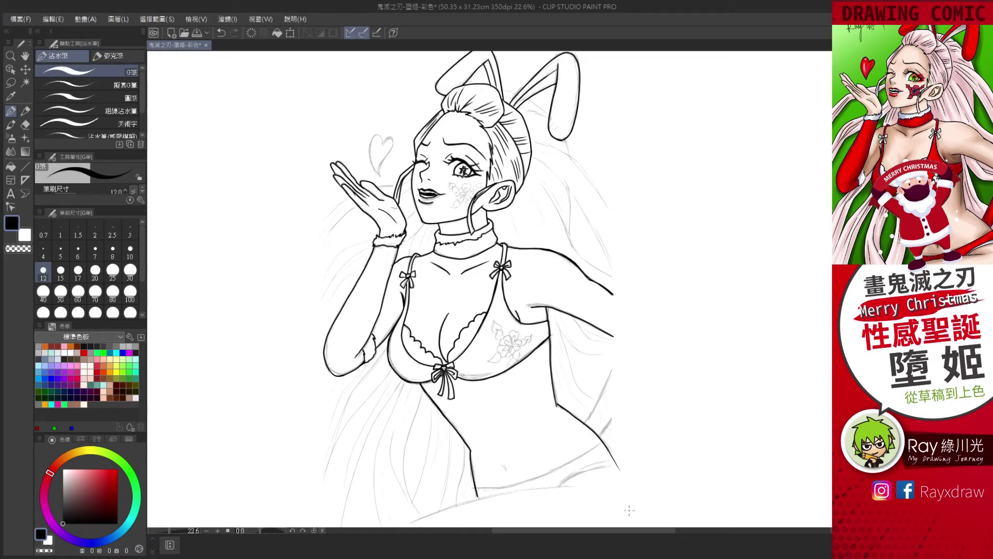
{"action": "left_click_drag", "start_coordinate": [520, 207], "coordinate": [506, 237]}
{"action": "left_click_drag", "start_coordinate": [536, 157], "coordinate": [613, 269]}
{"action": "left_click_drag", "start_coordinate": [532, 140], "coordinate": [623, 236]}
{"action": "left_click_drag", "start_coordinate": [537, 180], "coordinate": [635, 286]}
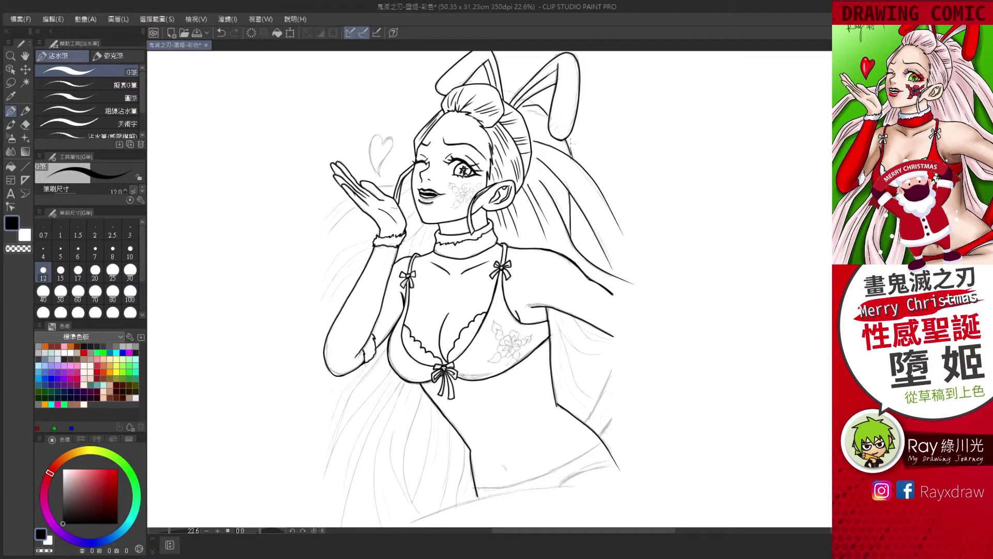
{"action": "scroll", "coordinate": [510, 90], "scroll_direction": "up", "scroll_amount": 2}
- Ink hair strands left of the raised hand and the lower hair folds
{"action": "left_click_drag", "start_coordinate": [246, 334], "coordinate": [181, 378]}
{"action": "left_click_drag", "start_coordinate": [243, 356], "coordinate": [183, 395]}
{"action": "key", "text": "/"}
{"action": "scroll", "coordinate": [485, 396], "scroll_direction": "down", "scroll_amount": 2}
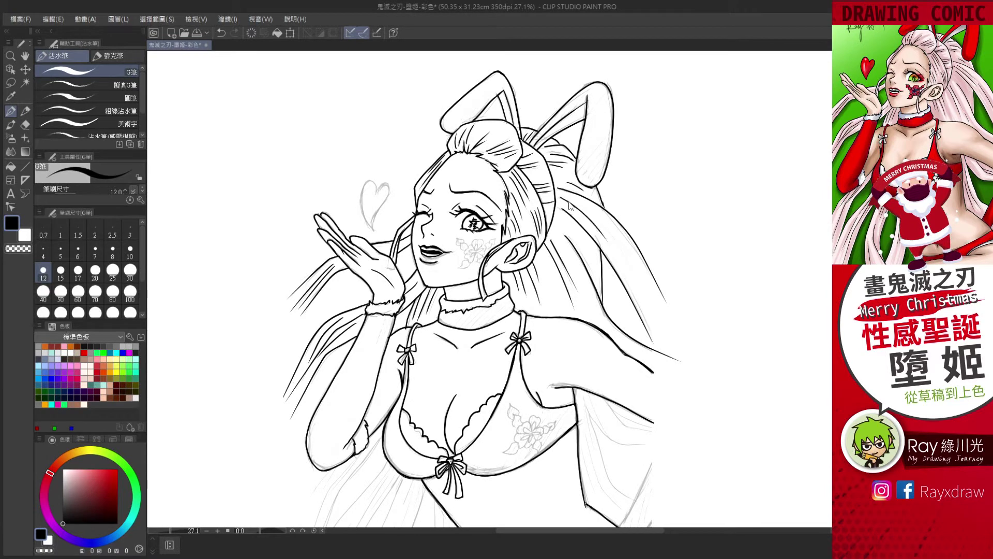
{"action": "mouse_move", "coordinate": [393, 466]}
{"action": "left_mouse_down"}
{"action": "mouse_move", "coordinate": [405, 333]}
{"action": "mouse_move", "coordinate": [334, 494]}
{"action": "left_mouse_up"}
{"action": "left_click_drag", "start_coordinate": [449, 367], "coordinate": [423, 489]}
{"action": "left_click_drag", "start_coordinate": [455, 393], "coordinate": [471, 505]}
{"action": "left_click_drag", "start_coordinate": [450, 382], "coordinate": [427, 508]}
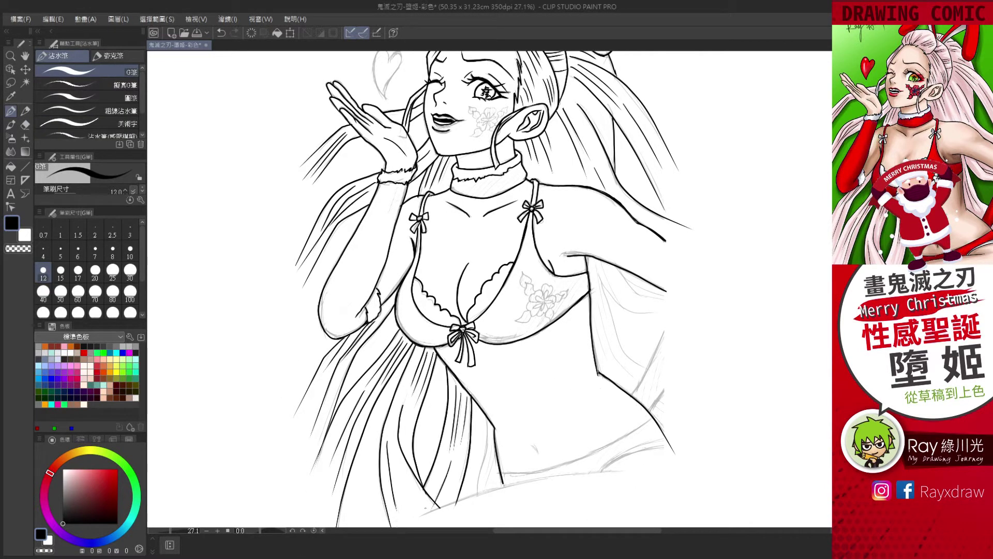
- Ink the waist line, both hip lines and hair lines along the right side
{"action": "left_click_drag", "start_coordinate": [502, 473], "coordinate": [638, 468]}
{"action": "left_click_drag", "start_coordinate": [422, 516], "coordinate": [506, 484]}
{"action": "key", "text": "e"}
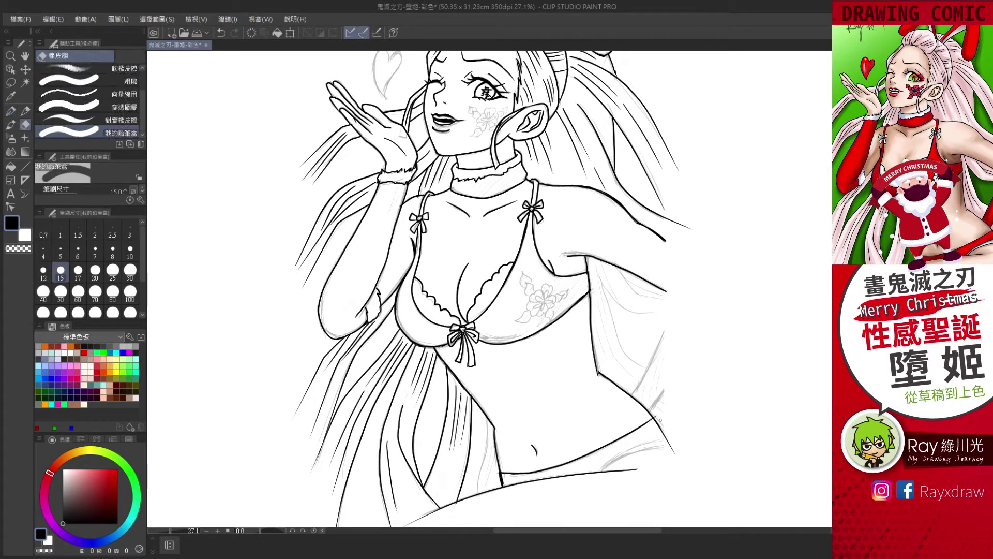
{"action": "key", "text": "p"}
{"action": "left_click_drag", "start_coordinate": [664, 331], "coordinate": [632, 395]}
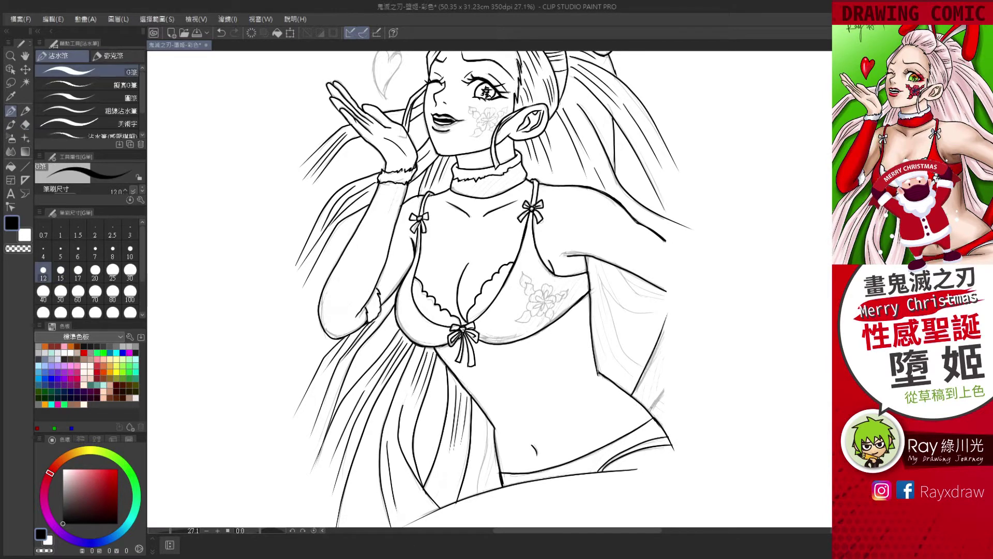
{"action": "left_click_drag", "start_coordinate": [691, 347], "coordinate": [650, 411]}
{"action": "left_click_drag", "start_coordinate": [619, 269], "coordinate": [674, 313]}
- Zoom in on the head and ink the flower tattoo on the cheek
{"action": "left_click_drag", "start_coordinate": [644, 259], "coordinate": [595, 364]}
{"action": "left_click_drag", "start_coordinate": [496, 259], "coordinate": [483, 396]}
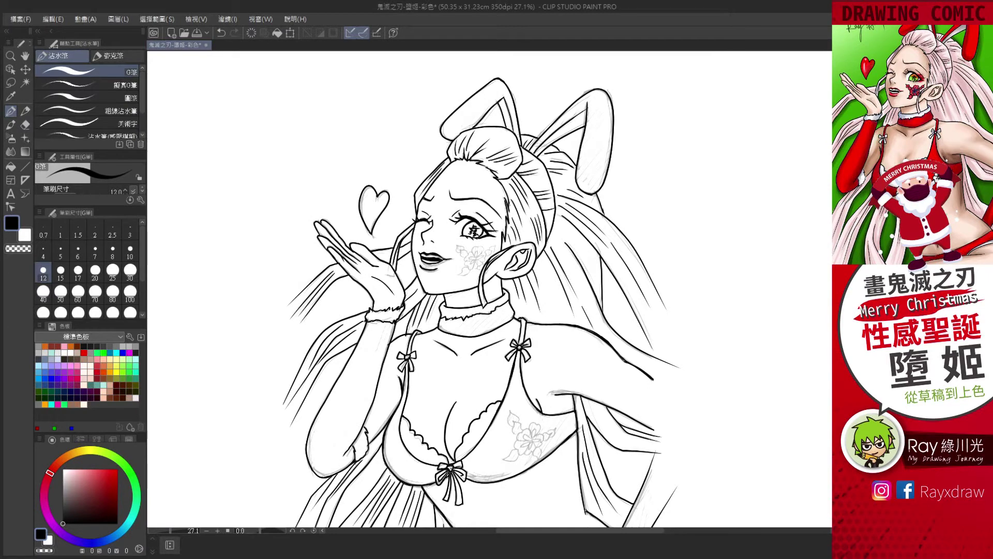
{"action": "scroll", "coordinate": [465, 259], "scroll_direction": "up", "scroll_amount": 2}
{"action": "scroll", "coordinate": [465, 259], "scroll_direction": "up", "scroll_amount": 2}
{"action": "left_click_drag", "start_coordinate": [481, 274], "coordinate": [504, 305]}
{"action": "left_click_drag", "start_coordinate": [527, 271], "coordinate": [489, 295]}
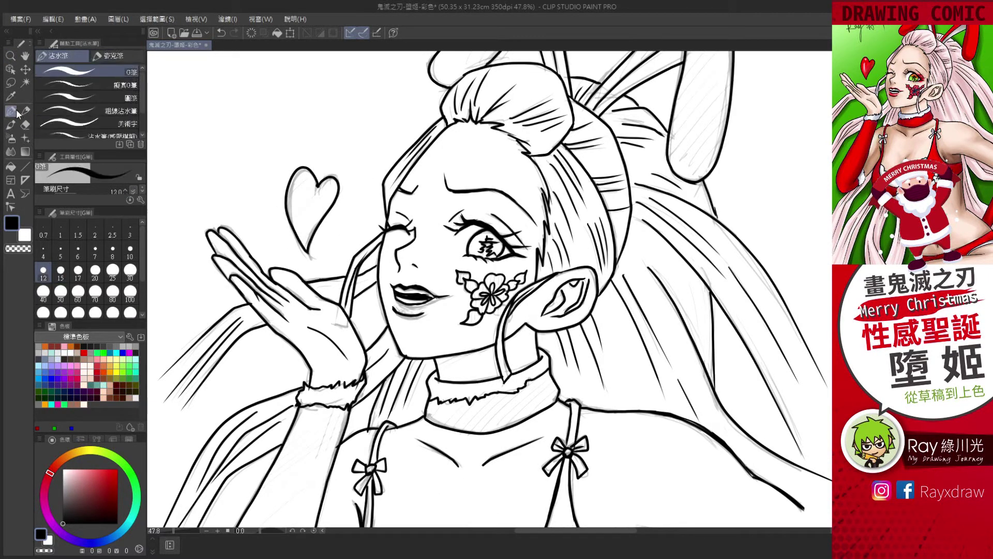
- Ink the petals of the chest flower tattoo
{"action": "scroll", "coordinate": [482, 306], "scroll_direction": "down", "scroll_amount": 1}
{"action": "left_click_drag", "start_coordinate": [499, 393], "coordinate": [525, 378]}
{"action": "left_click_drag", "start_coordinate": [497, 409], "coordinate": [541, 385]}
- Test a red watercolour patch over the arm, then undo it
{"action": "left_click", "coordinate": [10, 125]}
{"action": "left_click", "coordinate": [84, 352]}
{"action": "left_click_drag", "start_coordinate": [543, 352], "coordinate": [781, 254]}
{"action": "left_click_drag", "start_coordinate": [595, 398], "coordinate": [733, 209]}
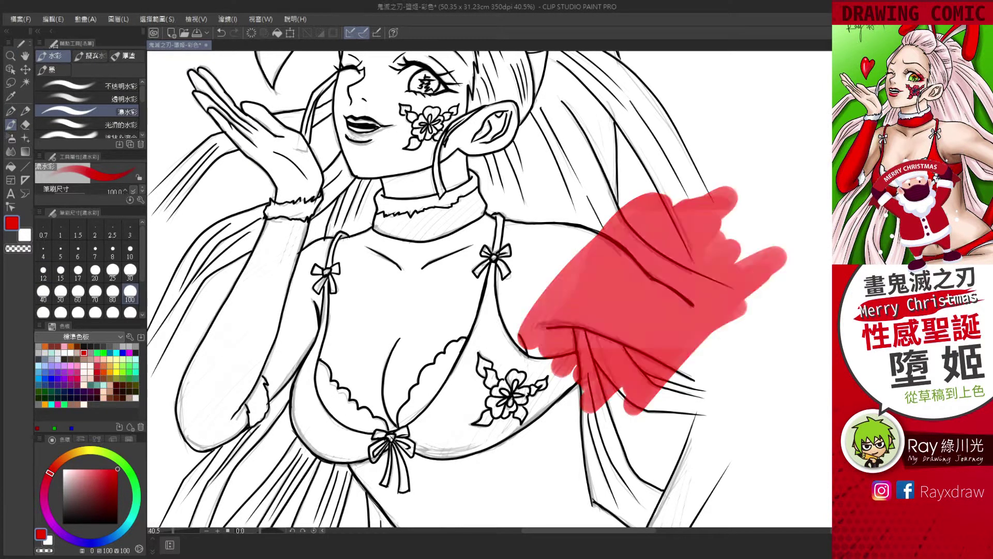
{"action": "key", "text": "ctrl+z"}
- Zoom out and use Move Layer with the border frame, then switch to the eraser
{"action": "scroll", "coordinate": [518, 387], "scroll_direction": "down", "scroll_amount": 3}
{"action": "scroll", "coordinate": [518, 386], "scroll_direction": "down", "scroll_amount": 1}
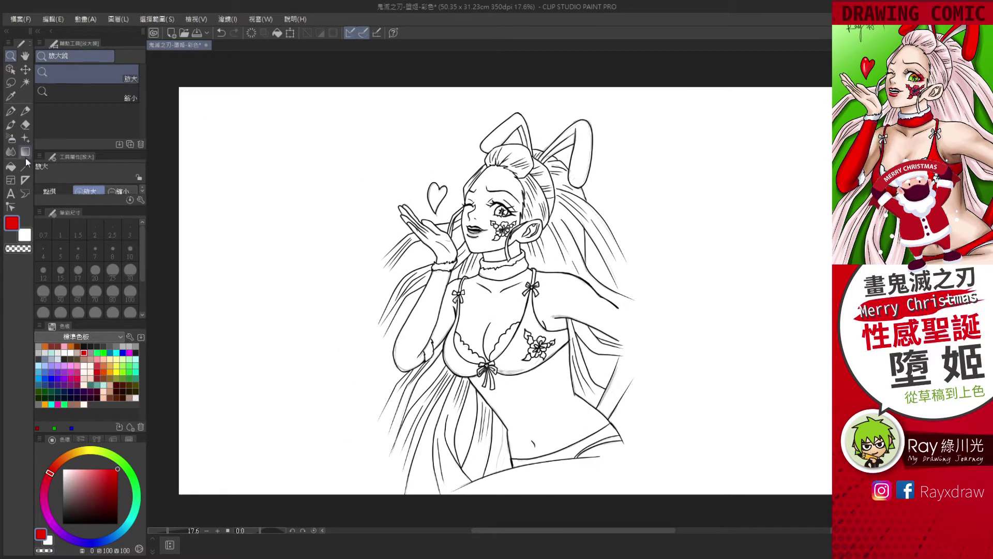
{"action": "key", "text": "k"}
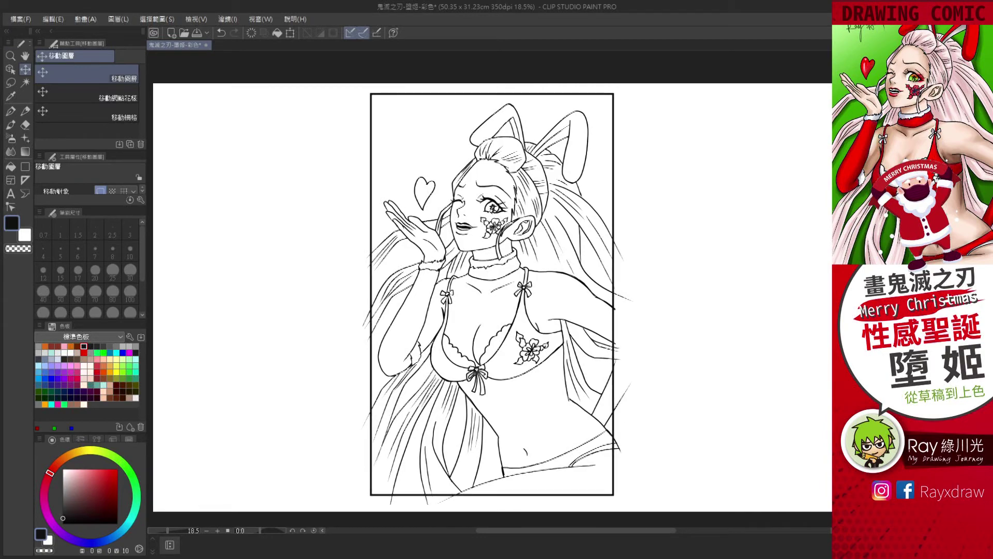
{"action": "key", "text": "e"}
{"action": "scroll", "coordinate": [408, 276], "scroll_direction": "up", "scroll_amount": 3}
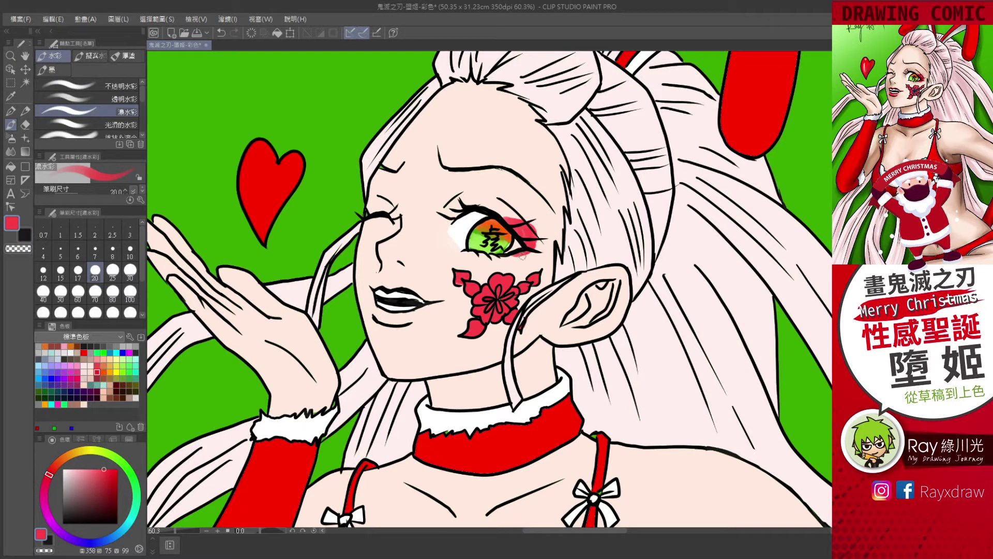
- Make the brush slightly smaller and pick a slightly lighter shade of the colour
{"action": "key", "text": "bracketleft"}
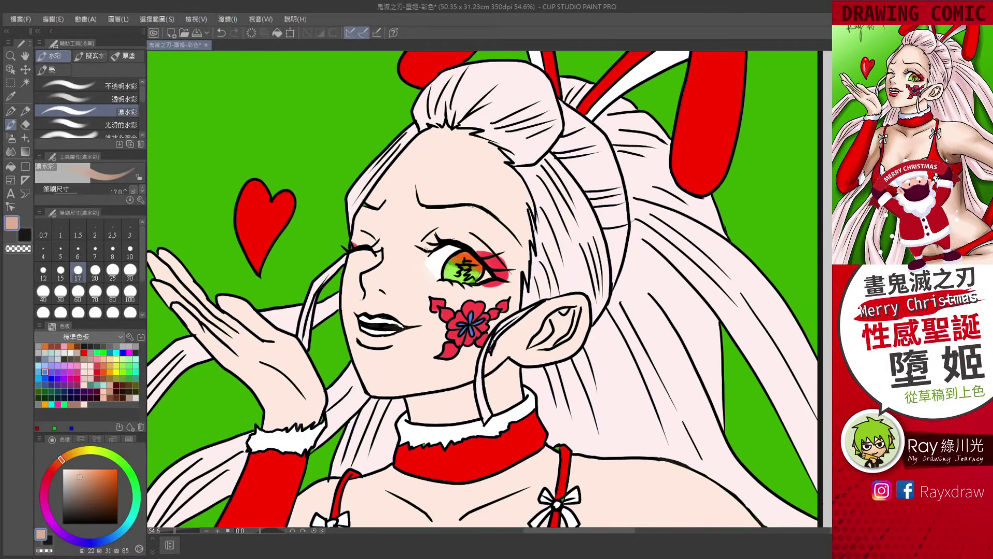
{"action": "left_click", "coordinate": [426, 249], "text": "alt"}
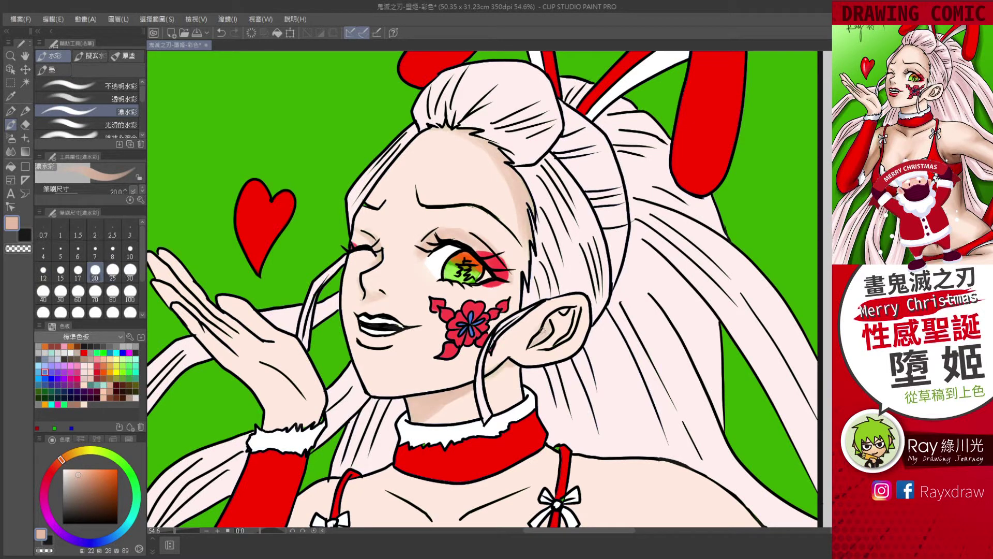
- Shade the cheek, jaw and forehead, and paint the lower lip deep red
{"action": "mouse_move", "coordinate": [353, 234]}
{"action": "left_mouse_down"}
{"action": "mouse_move", "coordinate": [357, 346]}
{"action": "mouse_move", "coordinate": [392, 395]}
{"action": "left_mouse_up"}
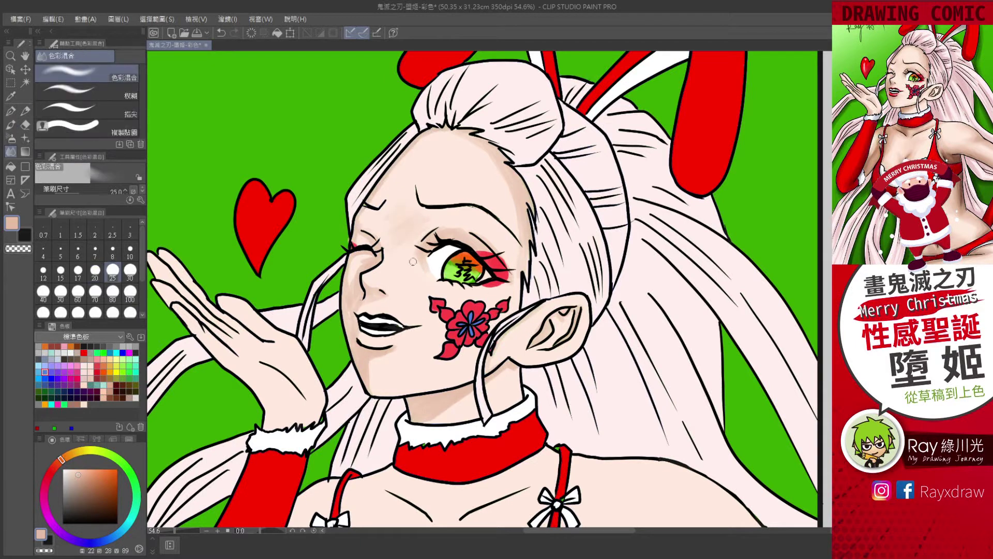
{"action": "left_click_drag", "start_coordinate": [488, 162], "coordinate": [386, 156]}
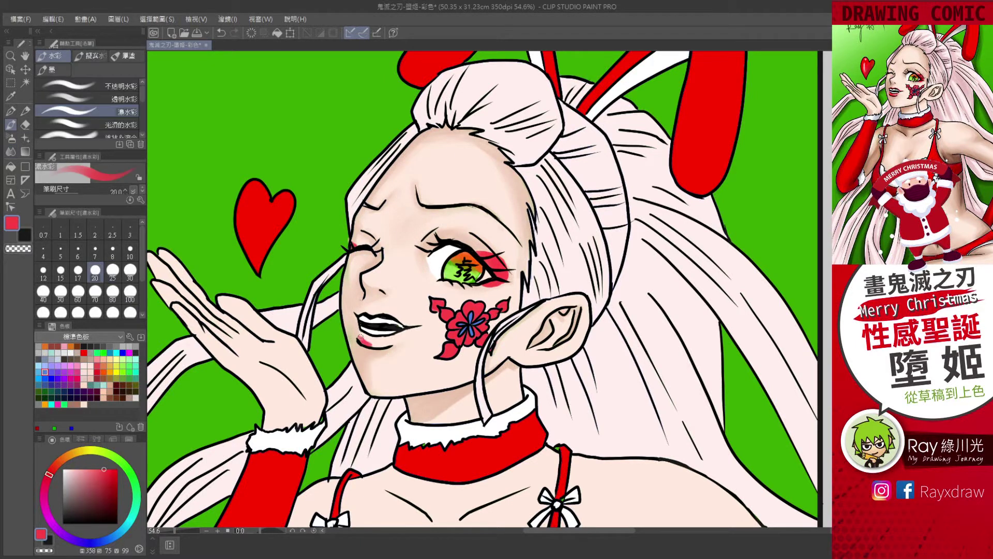
{"action": "left_click_drag", "start_coordinate": [361, 337], "coordinate": [396, 341]}
{"action": "left_click", "coordinate": [60, 269]}
{"action": "left_click", "coordinate": [393, 338], "text": "alt"}
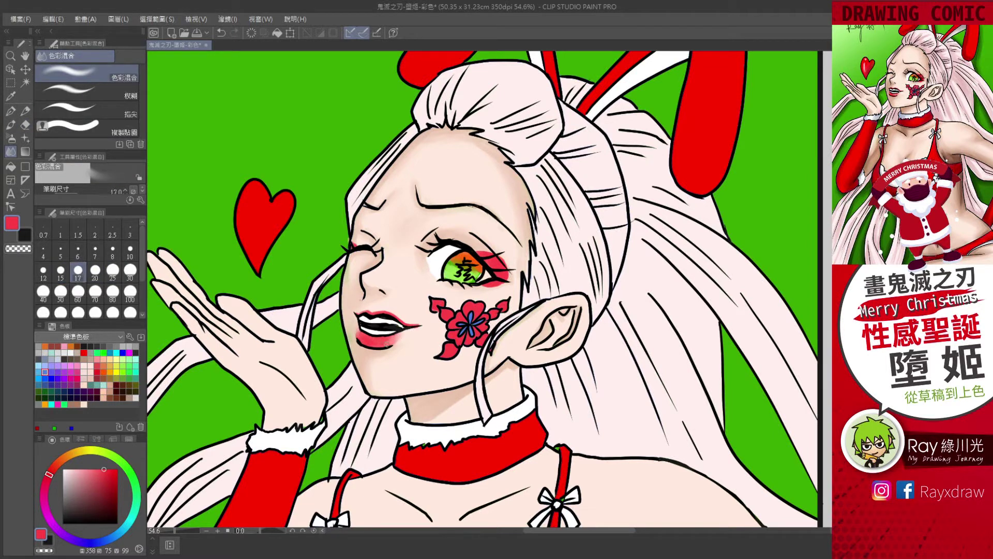
{"action": "left_click", "coordinate": [95, 269]}
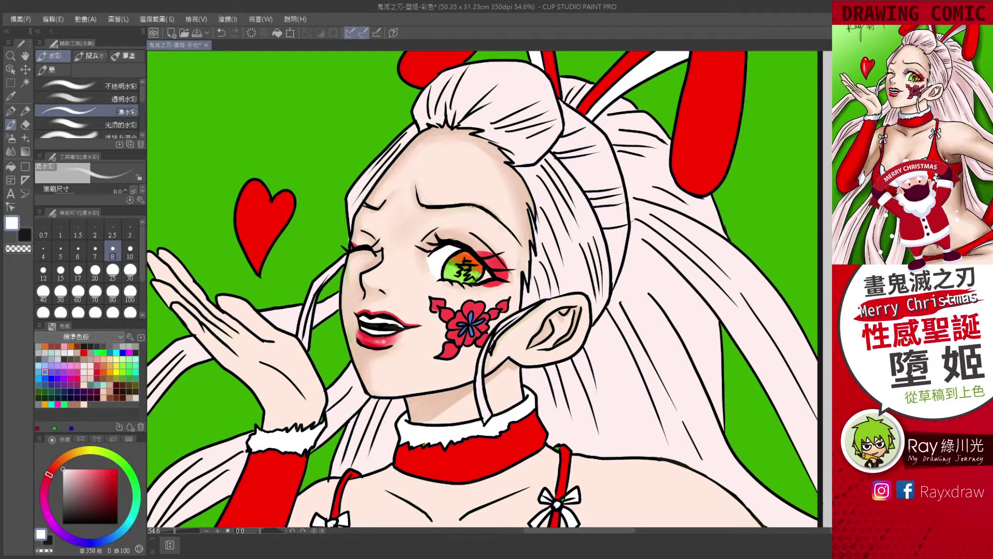
- Shade the face's right edge in peach and blend it with a lighter peach tone
{"action": "left_click", "coordinate": [507, 181], "text": "alt"}
{"action": "left_click_drag", "start_coordinate": [520, 147], "coordinate": [519, 266]}
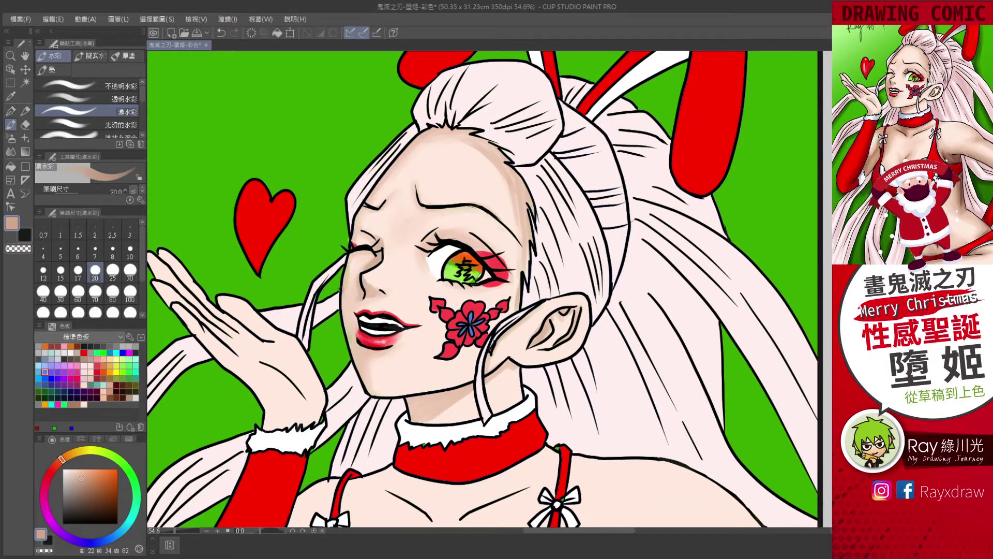
{"action": "key", "text": "x"}
{"action": "left_click", "coordinate": [392, 257], "text": "alt"}
{"action": "key", "text": "j"}
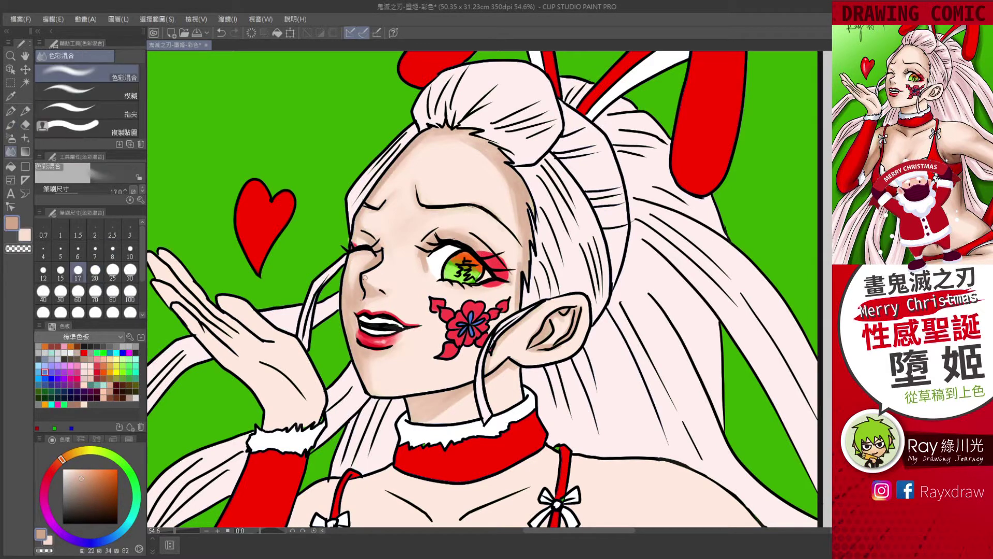
{"action": "left_click", "coordinate": [13, 125]}
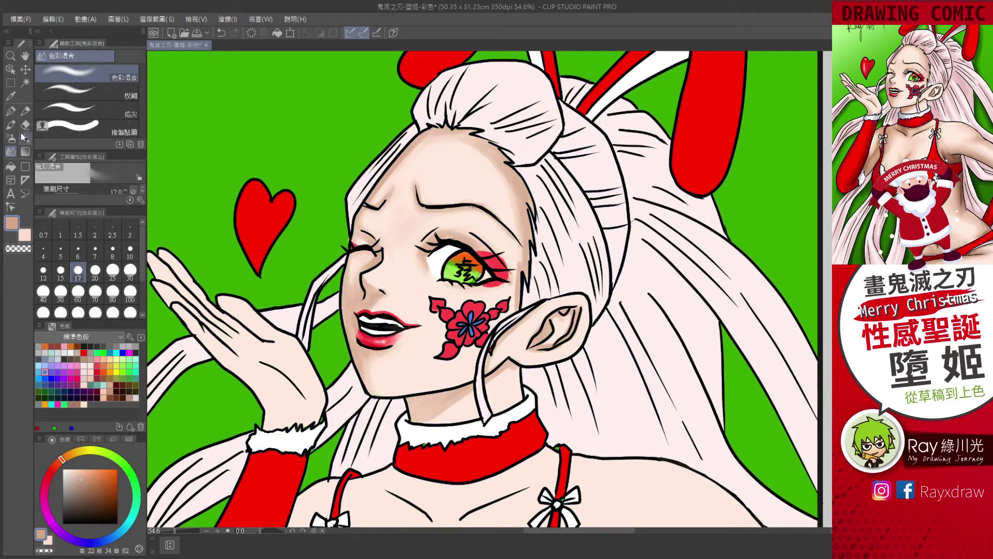
- Shade the raised hand with watercolour strokes
{"action": "key", "text": "ctrl+minus"}
{"action": "left_click_drag", "start_coordinate": [272, 233], "coordinate": [261, 245]}
{"action": "left_click_drag", "start_coordinate": [310, 223], "coordinate": [254, 261]}
{"action": "mouse_move", "coordinate": [230, 199]}
{"action": "left_mouse_down"}
{"action": "mouse_move", "coordinate": [264, 228]}
{"action": "mouse_move", "coordinate": [259, 310]}
{"action": "left_mouse_up"}
{"action": "left_click_drag", "start_coordinate": [331, 264], "coordinate": [300, 313]}
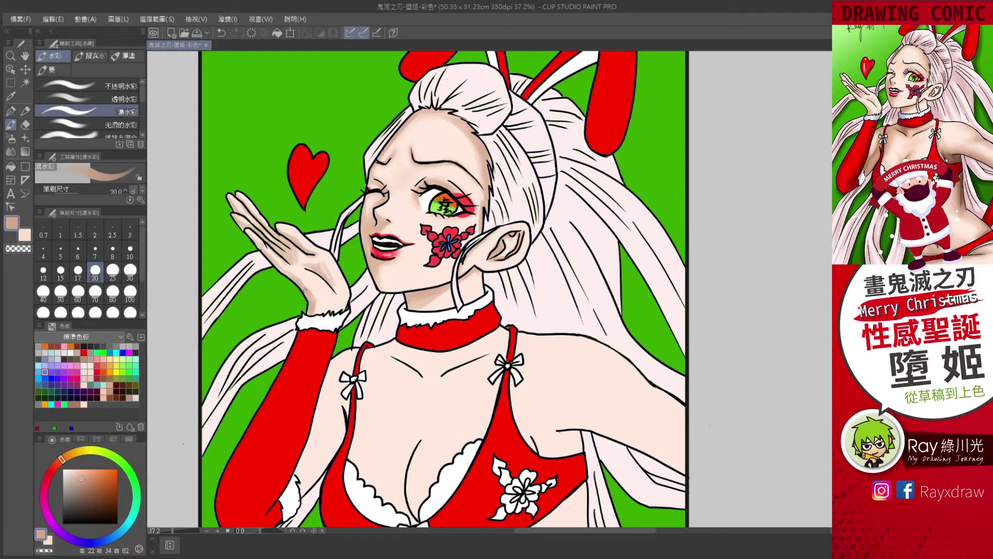
- Blend the hand shading, shade the shoulder, and blend with a size-40 brush
{"action": "key", "text": "j"}
{"action": "left_click", "coordinate": [50, 358]}
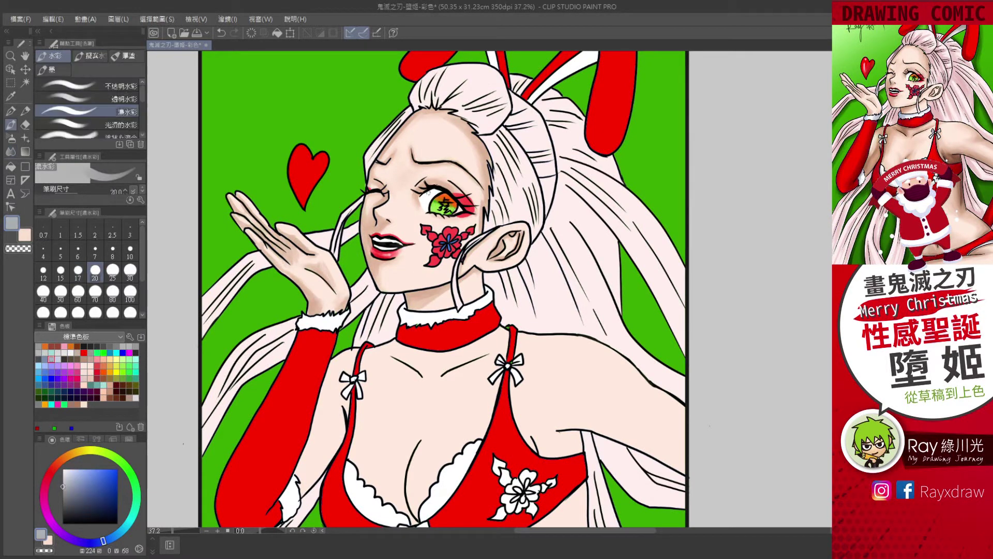
{"action": "key", "text": "b"}
{"action": "key", "text": "ctrl+minus"}
{"action": "key", "text": "ctrl+minus"}
{"action": "mouse_move", "coordinate": [398, 269]}
{"action": "left_mouse_down"}
{"action": "mouse_move", "coordinate": [344, 321]}
{"action": "mouse_move", "coordinate": [339, 349]}
{"action": "left_mouse_up"}
{"action": "left_click_drag", "start_coordinate": [395, 264], "coordinate": [375, 292]}
{"action": "key", "text": "j"}
{"action": "left_click", "coordinate": [43, 292]}
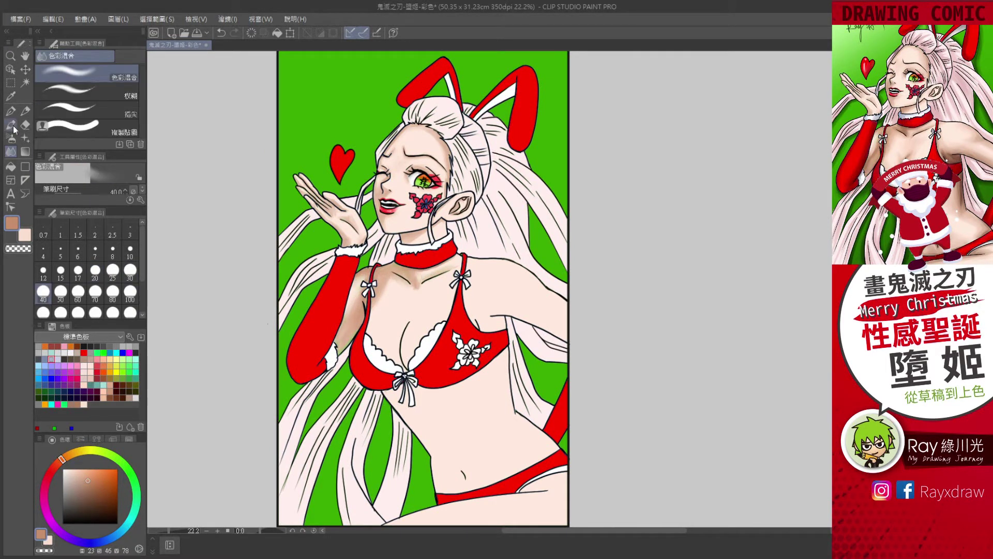
{"action": "key", "text": "b"}
- Darken and blend the cleavage shading, sampling peach and brown skin tones from the canvas
{"action": "mouse_move", "coordinate": [402, 357]}
{"action": "left_mouse_down"}
{"action": "mouse_move", "coordinate": [408, 316]}
{"action": "mouse_move", "coordinate": [409, 362]}
{"action": "left_mouse_up"}
{"action": "key", "text": "j"}
{"action": "left_click", "coordinate": [420, 331], "text": "alt"}
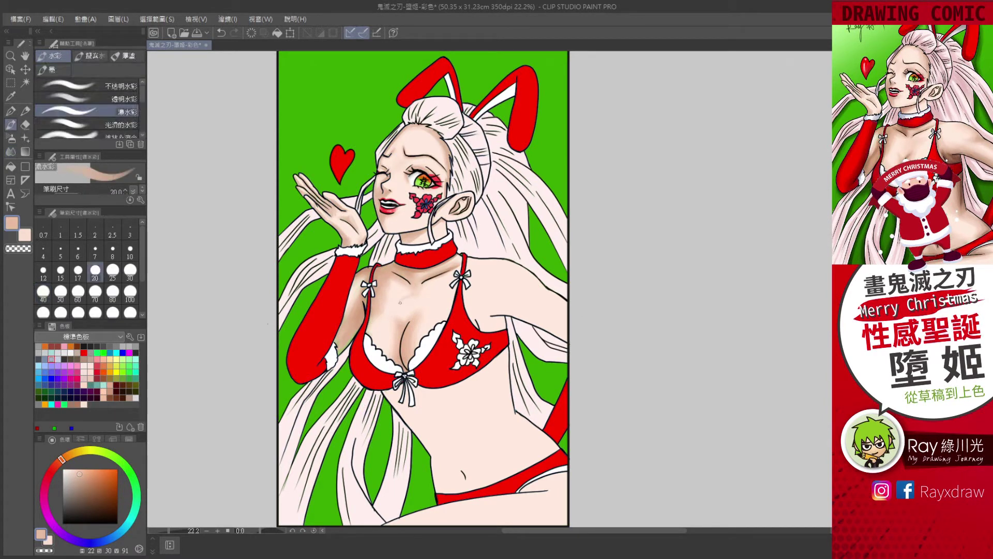
{"action": "left_click", "coordinate": [356, 296], "text": "alt"}
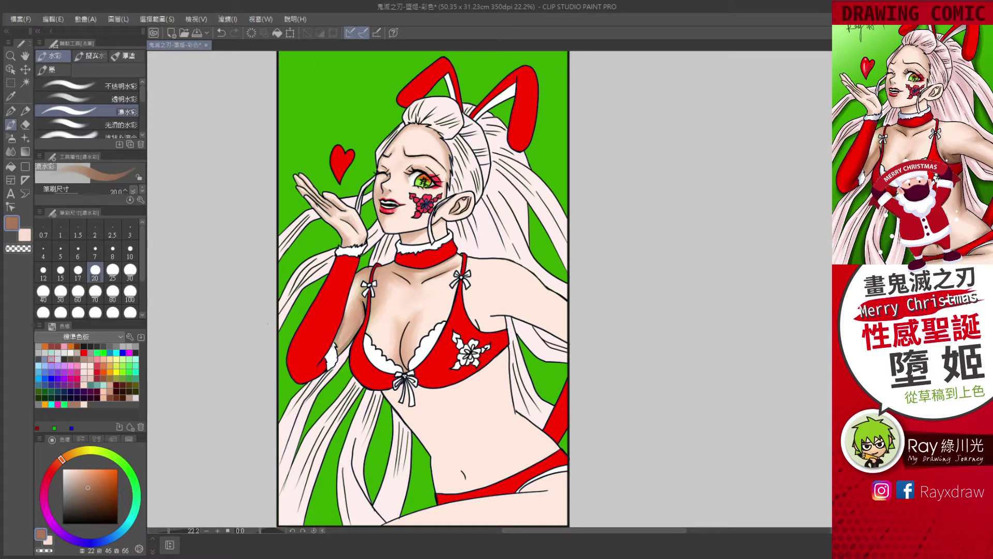
{"action": "left_click", "coordinate": [409, 331], "text": "alt"}
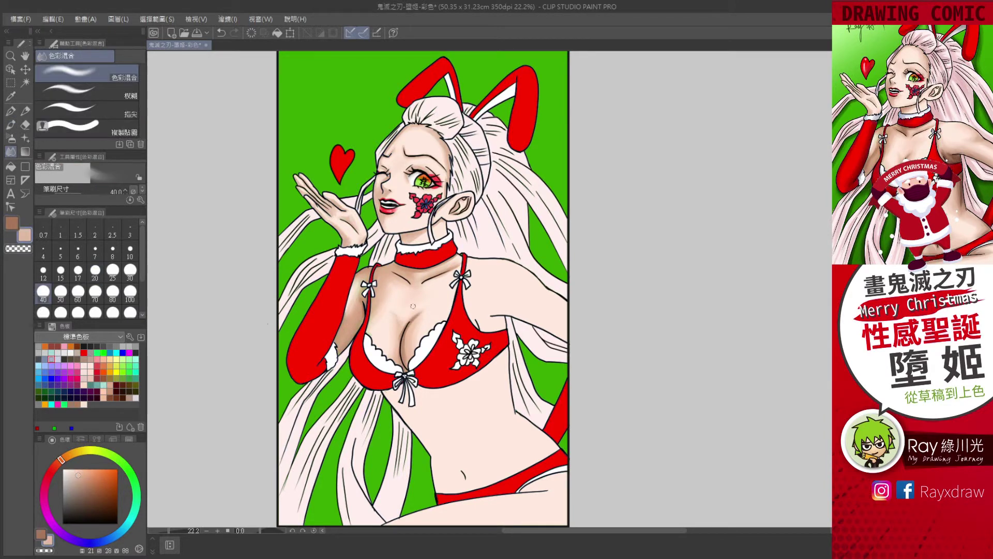
{"action": "left_click_drag", "start_coordinate": [526, 373], "coordinate": [605, 373]}
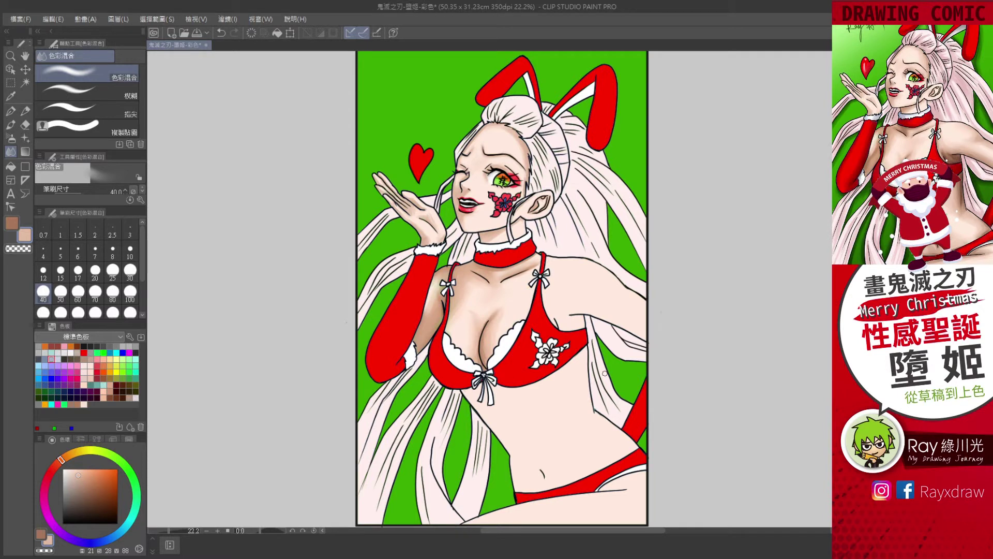
- Shade the cleavage and right arm, alternating watercolour and blending
{"action": "key", "text": "b"}
{"action": "left_click_drag", "start_coordinate": [458, 325], "coordinate": [451, 346]}
{"action": "left_click_drag", "start_coordinate": [518, 290], "coordinate": [501, 326]}
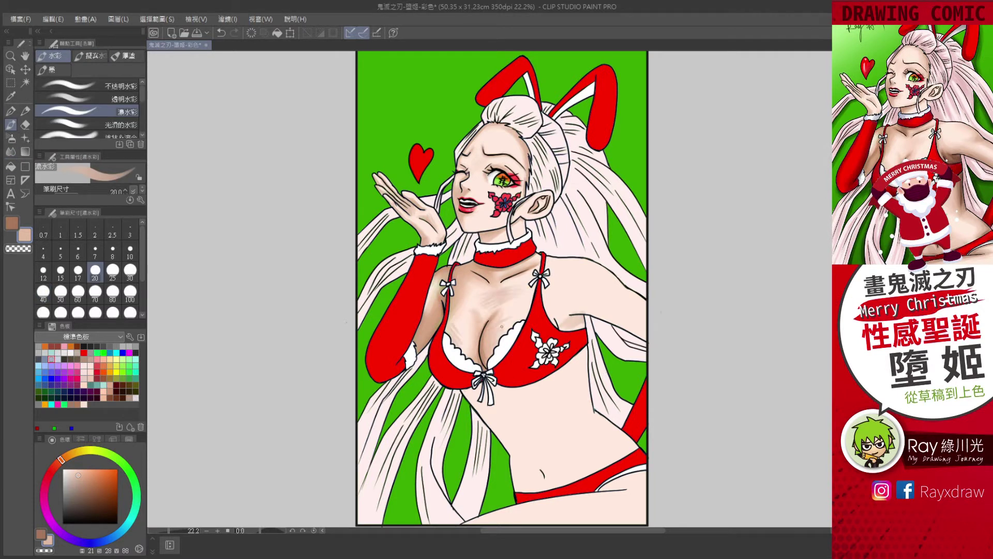
{"action": "key", "text": "j"}
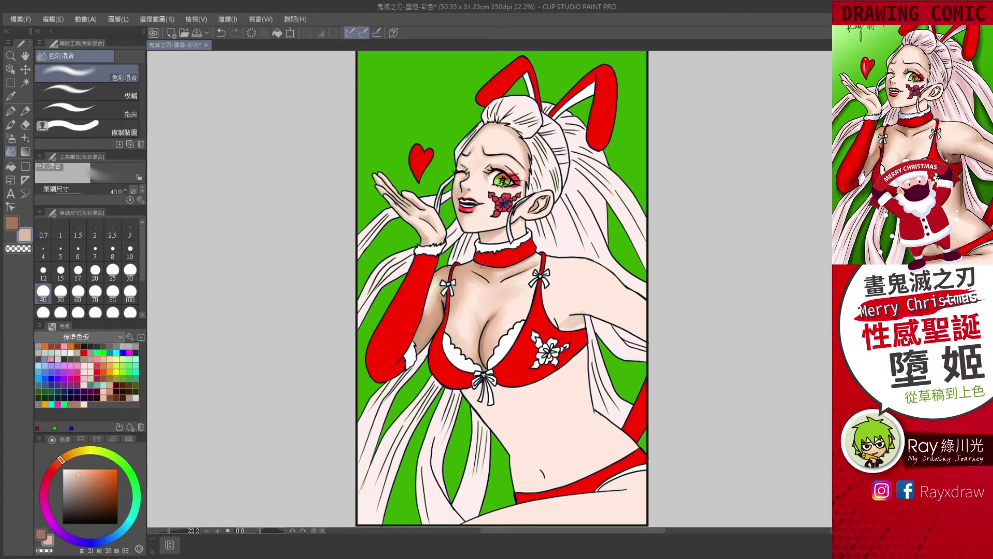
{"action": "key", "text": "b"}
{"action": "mouse_move", "coordinate": [641, 336]}
{"action": "left_mouse_down"}
{"action": "mouse_move", "coordinate": [558, 311]}
{"action": "mouse_move", "coordinate": [641, 331]}
{"action": "left_mouse_up"}
{"action": "key", "text": "j"}
{"action": "key", "text": "b"}
{"action": "key", "text": "j"}
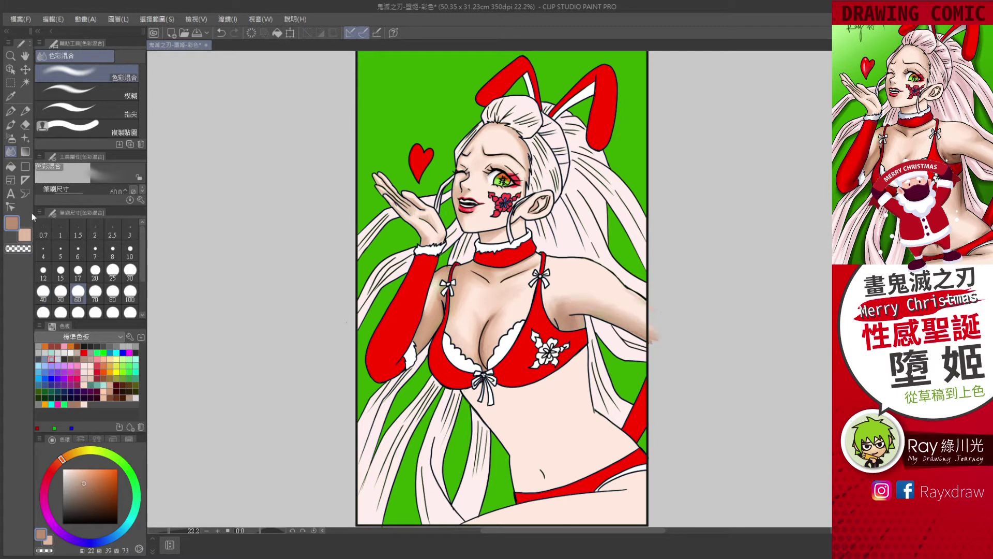
{"action": "key", "text": "b"}
{"action": "key", "text": "j"}
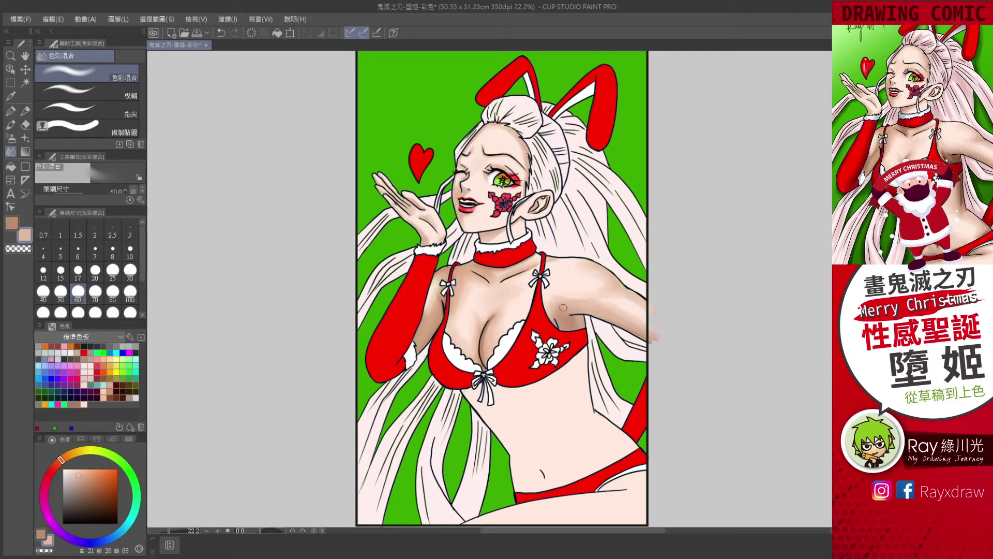
{"action": "key", "text": "b"}
- Darken the armpit shading in brown and blend it with peach
{"action": "mouse_move", "coordinate": [569, 313]}
{"action": "left_mouse_down"}
{"action": "mouse_move", "coordinate": [574, 319]}
{"action": "mouse_move", "coordinate": [579, 305]}
{"action": "left_mouse_up"}
{"action": "key", "text": "x"}
{"action": "key", "text": "j"}
{"action": "key", "text": "b"}
{"action": "key", "text": "j"}
{"action": "key", "text": "b"}
- Shade the belly, waist and thigh in brown and blend it
{"action": "mouse_move", "coordinate": [481, 385]}
{"action": "left_mouse_down"}
{"action": "mouse_move", "coordinate": [595, 489]}
{"action": "mouse_move", "coordinate": [517, 440]}
{"action": "left_mouse_up"}
{"action": "left_click_drag", "start_coordinate": [582, 349], "coordinate": [548, 421]}
{"action": "left_click_drag", "start_coordinate": [636, 411], "coordinate": [498, 514]}
{"action": "left_click_drag", "start_coordinate": [569, 512], "coordinate": [481, 519]}
{"action": "left_click_drag", "start_coordinate": [561, 375], "coordinate": [504, 399]}
{"action": "left_click_drag", "start_coordinate": [613, 445], "coordinate": [566, 452]}
{"action": "key", "text": "j"}
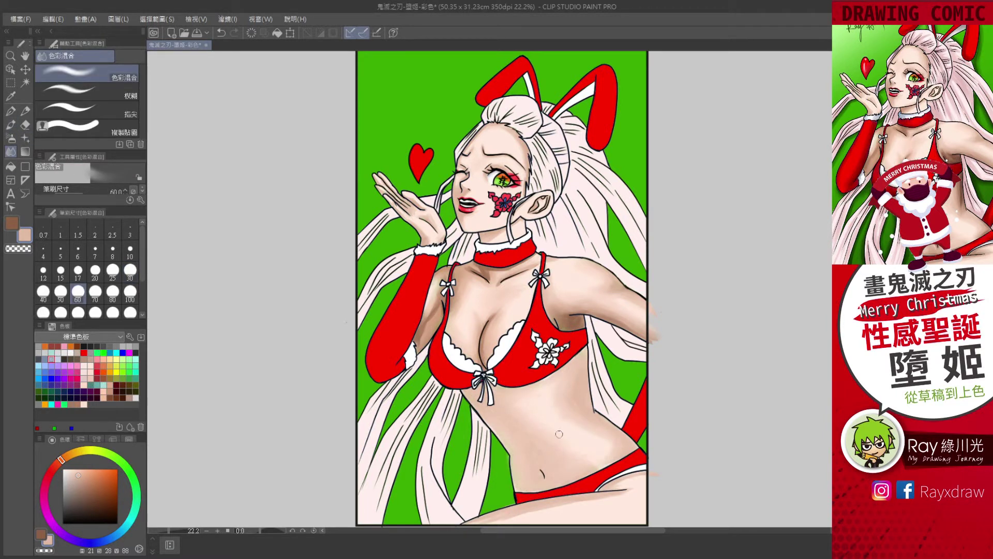
{"action": "key", "text": "b"}
- Add lighter brown shading to the belly, waist and ribs and smooth it
{"action": "left_click", "coordinate": [499, 404], "text": "alt"}
{"action": "left_click_drag", "start_coordinate": [512, 392], "coordinate": [494, 419]}
{"action": "left_click_drag", "start_coordinate": [587, 346], "coordinate": [576, 421]}
{"action": "left_click_drag", "start_coordinate": [637, 436], "coordinate": [616, 459]}
{"action": "mouse_move", "coordinate": [538, 429]}
{"action": "left_mouse_down"}
{"action": "mouse_move", "coordinate": [516, 485]}
{"action": "mouse_move", "coordinate": [561, 439]}
{"action": "left_mouse_up"}
{"action": "key", "text": "j"}
{"action": "mouse_move", "coordinate": [564, 494]}
{"action": "left_mouse_down"}
{"action": "mouse_move", "coordinate": [635, 481]}
{"action": "mouse_move", "coordinate": [600, 494]}
{"action": "left_mouse_up"}
{"action": "scroll", "coordinate": [595, 429], "scroll_direction": "down", "scroll_amount": 1}
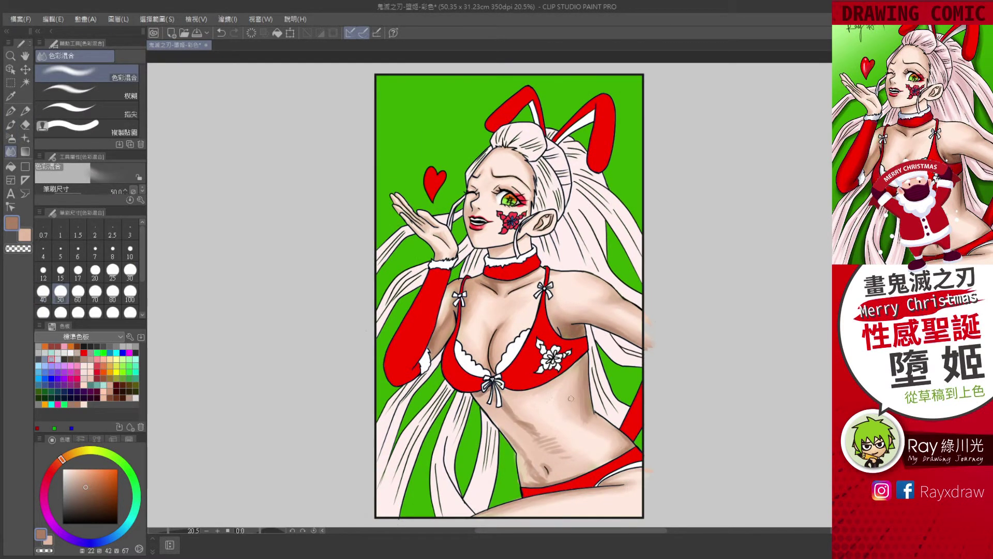
{"action": "left_click_drag", "start_coordinate": [587, 357], "coordinate": [571, 398]}
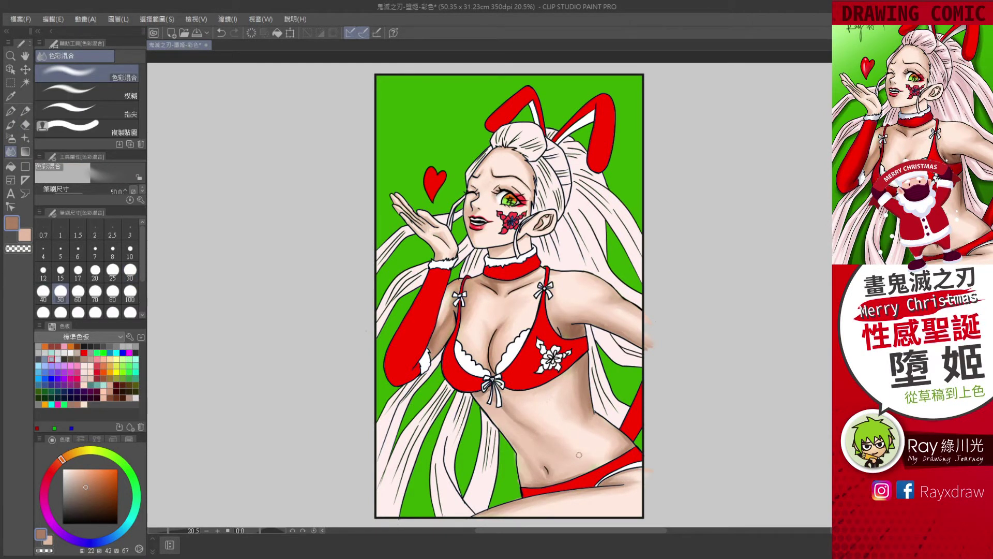
- Finish blending the skin and set up a pink watercolour brush at size 25
{"action": "key", "text": "b"}
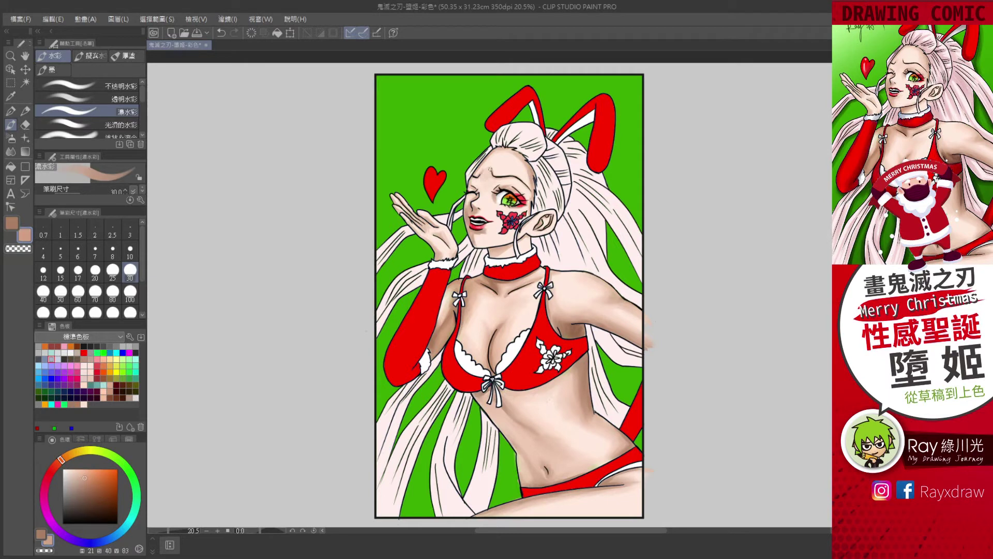
{"action": "key", "text": "j"}
{"action": "key", "text": "b"}
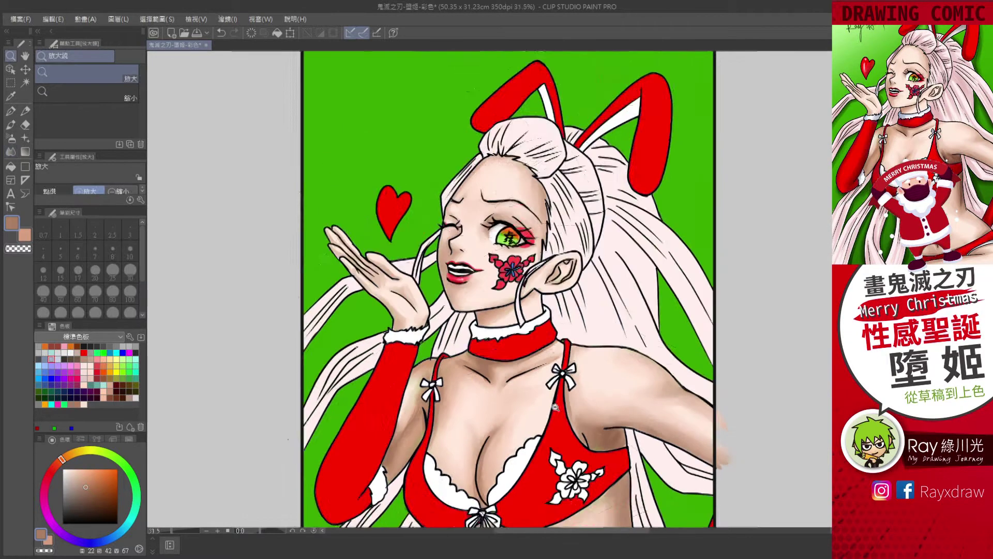
{"action": "key", "text": "j"}
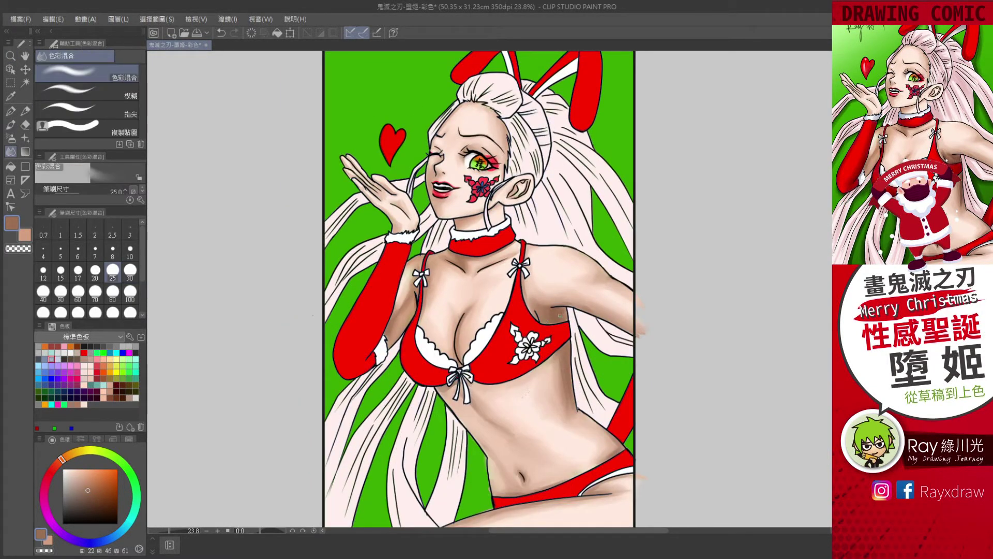
{"action": "key", "text": "b"}
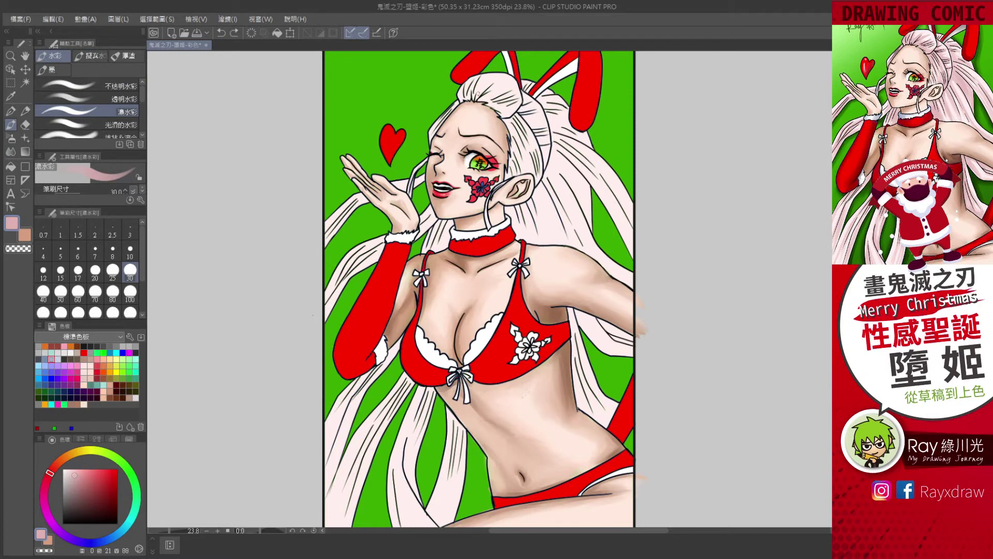
{"action": "key", "text": "bracketleft"}
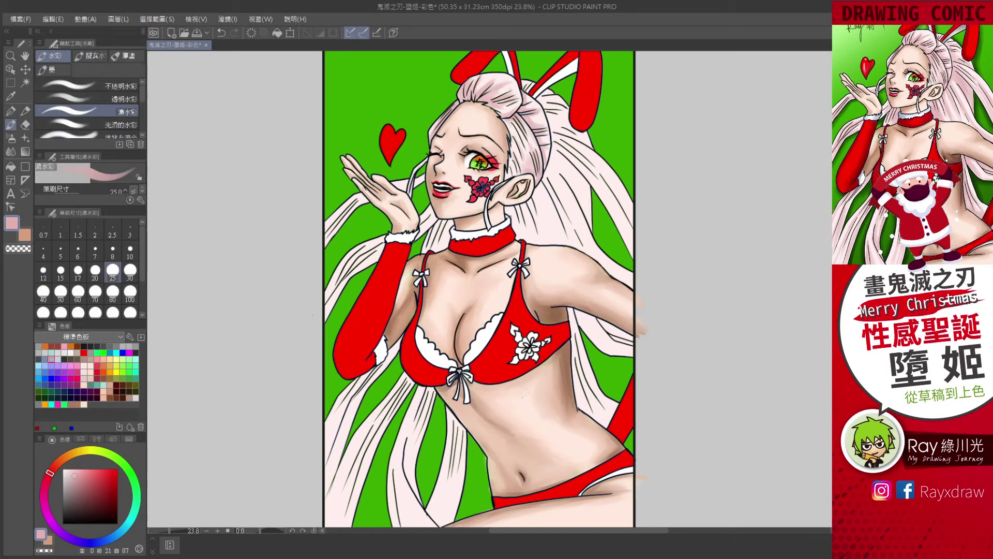
- Tint the hair on the right and left of the head pink
{"action": "left_click_drag", "start_coordinate": [559, 186], "coordinate": [517, 240]}
{"action": "mouse_move", "coordinate": [590, 150]}
{"action": "left_mouse_down"}
{"action": "mouse_move", "coordinate": [543, 225]}
{"action": "mouse_move", "coordinate": [551, 238]}
{"action": "left_mouse_up"}
{"action": "mouse_move", "coordinate": [631, 225]}
{"action": "left_mouse_down"}
{"action": "mouse_move", "coordinate": [577, 287]}
{"action": "mouse_move", "coordinate": [571, 409]}
{"action": "mouse_move", "coordinate": [609, 429]}
{"action": "left_mouse_up"}
{"action": "left_click_drag", "start_coordinate": [445, 212], "coordinate": [437, 251]}
{"action": "mouse_move", "coordinate": [383, 242]}
{"action": "left_mouse_down"}
{"action": "mouse_move", "coordinate": [357, 261]}
{"action": "mouse_move", "coordinate": [326, 316]}
{"action": "left_mouse_up"}
{"action": "left_click_drag", "start_coordinate": [365, 199], "coordinate": [325, 245]}
- Add darker pink toward the shoulder, tint the lower-left hair, and save
{"action": "left_click_drag", "start_coordinate": [553, 137], "coordinate": [631, 256]}
{"action": "left_click_drag", "start_coordinate": [540, 93], "coordinate": [564, 127]}
{"action": "left_click_drag", "start_coordinate": [525, 83], "coordinate": [514, 165]}
{"action": "left_click_drag", "start_coordinate": [432, 388], "coordinate": [401, 519]}
{"action": "left_click_drag", "start_coordinate": [409, 365], "coordinate": [331, 515]}
{"action": "left_click_drag", "start_coordinate": [403, 329], "coordinate": [328, 466]}
{"action": "key", "text": "ctrl+s"}
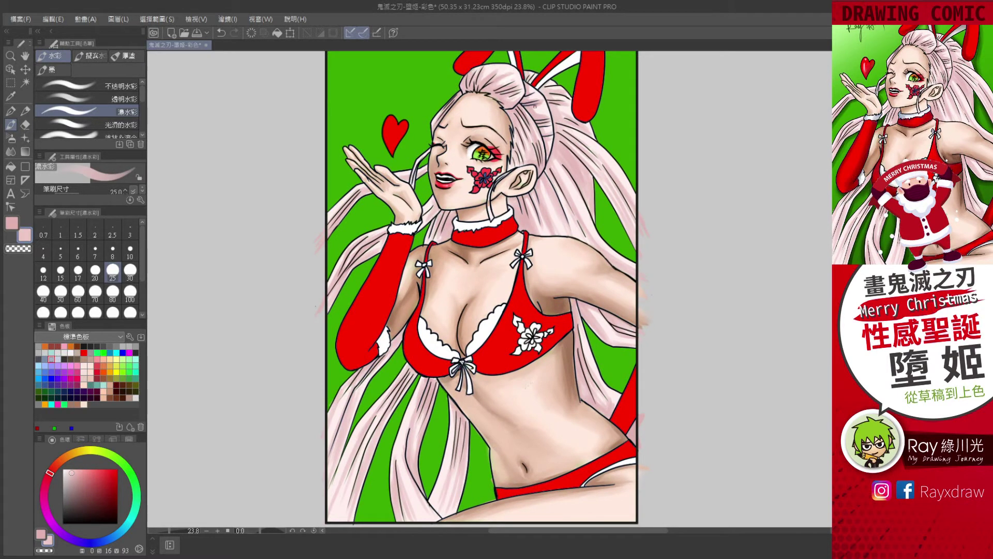
{"action": "left_click", "coordinate": [538, 170], "text": "alt"}
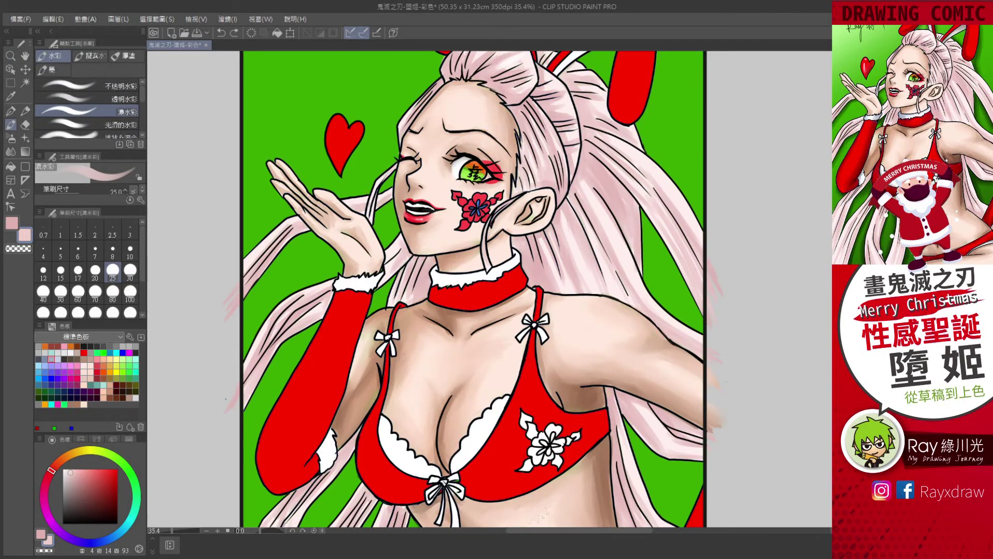
- Blend the pink hair strokes, alternating the Blend tool and watercolour brush
{"action": "scroll", "coordinate": [481, 256], "scroll_direction": "down", "scroll_amount": 3}
{"action": "scroll", "coordinate": [481, 207], "scroll_direction": "up", "scroll_amount": 3}
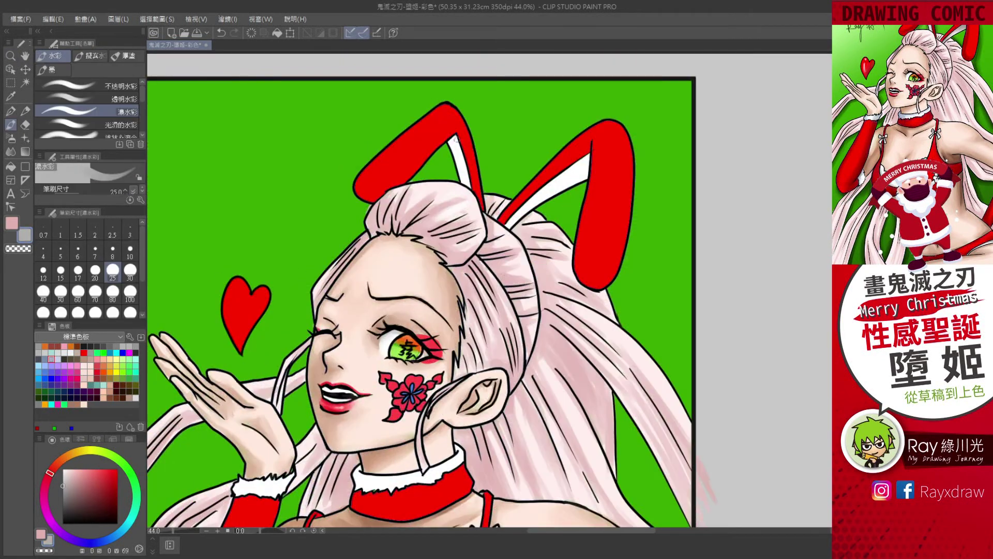
{"action": "key", "text": "j"}
{"action": "key", "text": "b"}
{"action": "scroll", "coordinate": [474, 205], "scroll_direction": "down", "scroll_amount": 1}
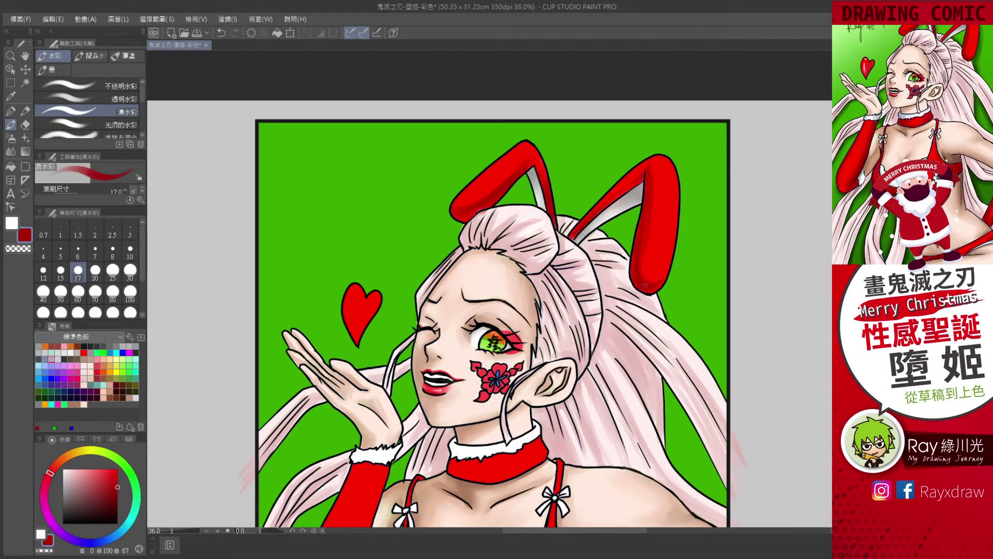
{"action": "key", "text": "j"}
{"action": "key", "text": "b"}
{"action": "scroll", "coordinate": [495, 425], "scroll_direction": "up", "scroll_amount": 1}
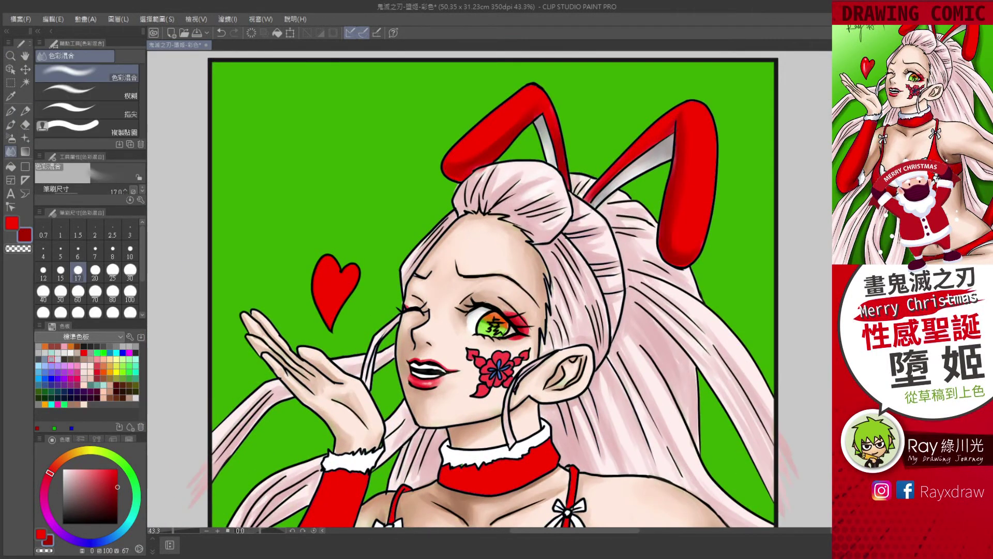
{"action": "scroll", "coordinate": [488, 290], "scroll_direction": "down", "scroll_amount": 2}
{"action": "key", "text": "j"}
{"action": "key", "text": "b"}
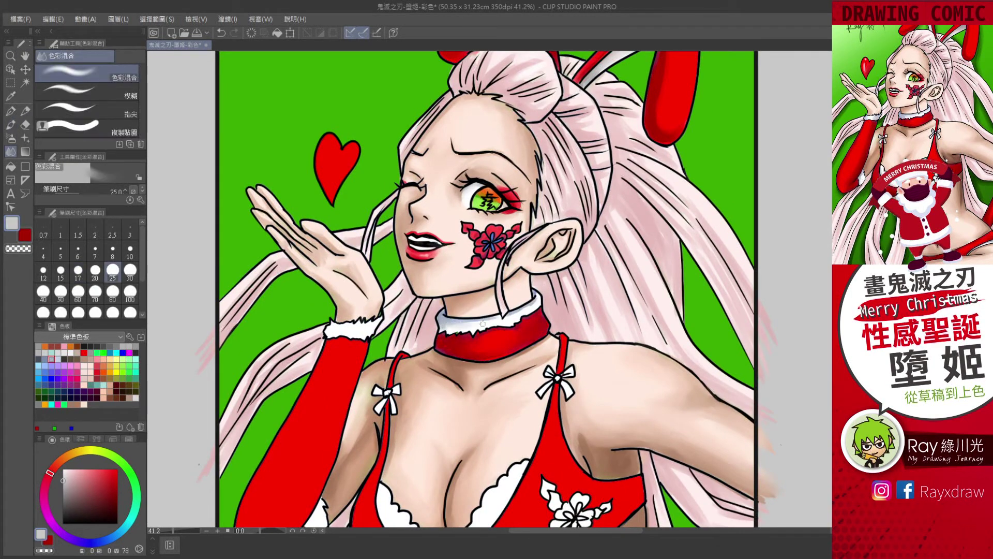
{"action": "scroll", "coordinate": [497, 290], "scroll_direction": "down", "scroll_amount": 2}
- Paint darker red shading on the left glove and arm, blending it smooth
{"action": "left_click_drag", "start_coordinate": [362, 300], "coordinate": [315, 440]}
{"action": "left_click_drag", "start_coordinate": [338, 367], "coordinate": [326, 447]}
{"action": "left_click_drag", "start_coordinate": [388, 269], "coordinate": [354, 282]}
{"action": "key", "text": "j"}
{"action": "left_click_drag", "start_coordinate": [333, 435], "coordinate": [310, 455]}
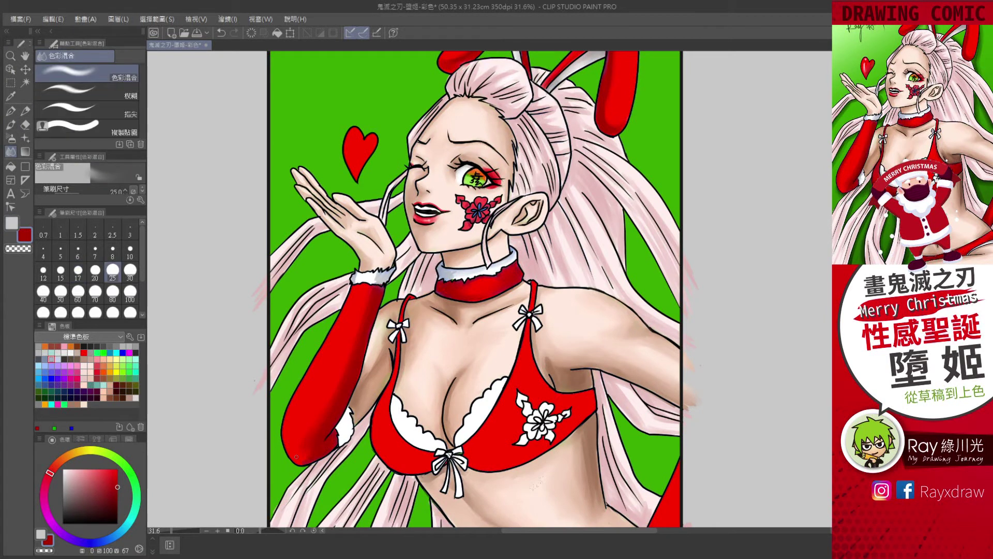
{"action": "key", "text": "b"}
{"action": "left_click_drag", "start_coordinate": [316, 362], "coordinate": [290, 439]}
{"action": "key", "text": "j"}
{"action": "left_click_drag", "start_coordinate": [354, 289], "coordinate": [346, 308]}
{"action": "key", "text": "b"}
{"action": "key", "text": "x"}
- Add a white highlight on the inner bra cup edge and shade the lace and bow
{"action": "left_click_drag", "start_coordinate": [342, 425], "coordinate": [370, 428]}
{"action": "key", "text": "j"}
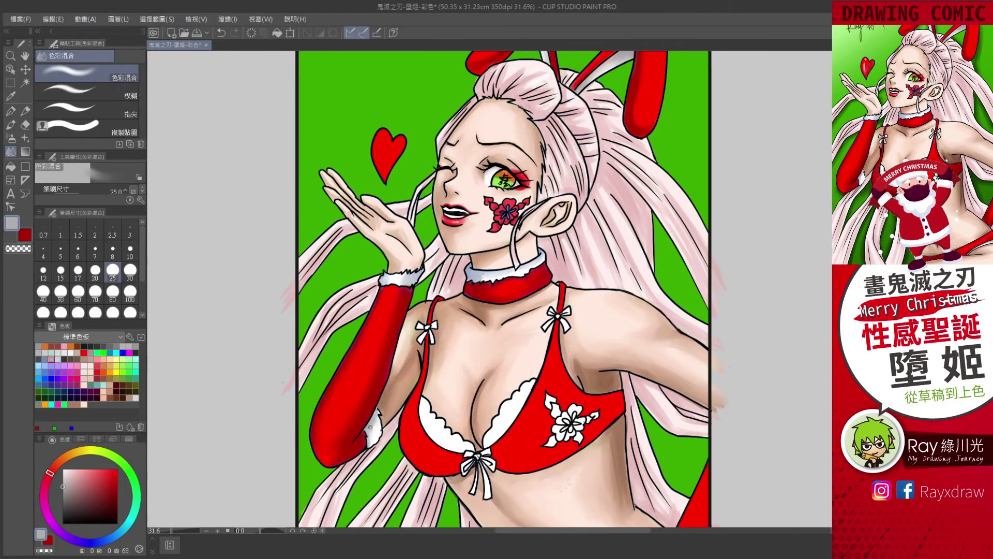
{"action": "key", "text": "p"}
{"action": "key", "text": "b"}
{"action": "left_click_drag", "start_coordinate": [530, 383], "coordinate": [489, 442]}
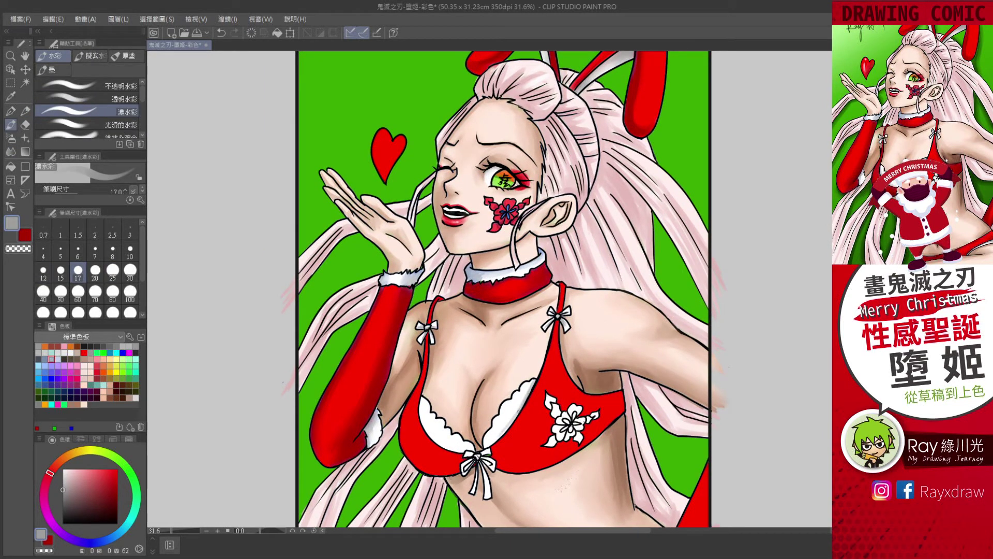
{"action": "key", "text": "j"}
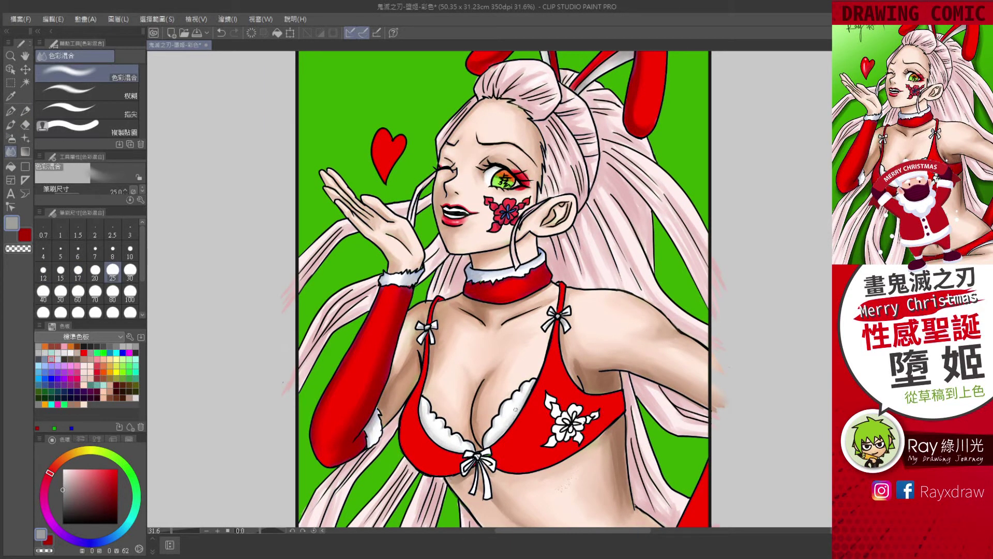
{"action": "key", "text": "b"}
{"action": "left_click_drag", "start_coordinate": [496, 434], "coordinate": [432, 448]}
{"action": "left_click_drag", "start_coordinate": [489, 463], "coordinate": [481, 496]}
{"action": "key", "text": "j"}
{"action": "left_click", "coordinate": [19, 125]}
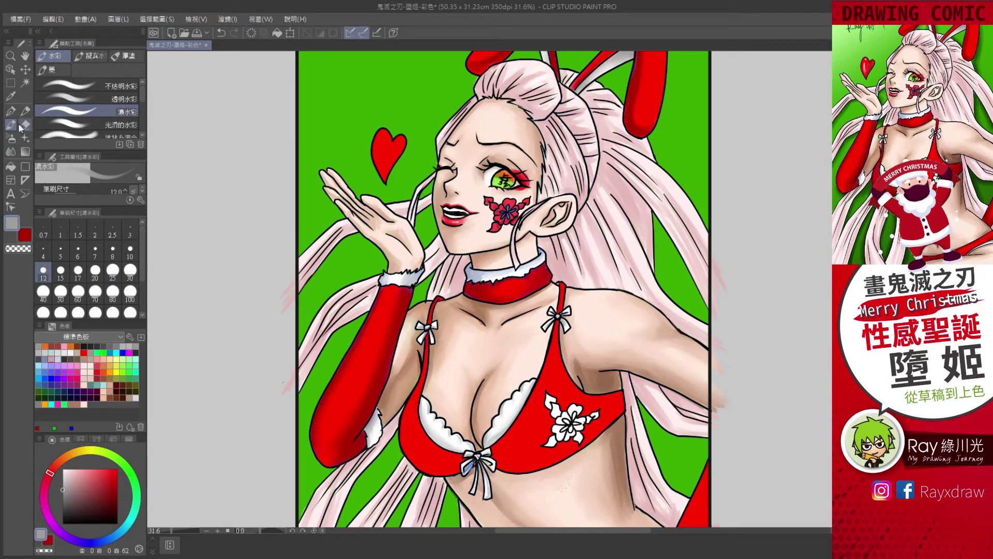
{"action": "scroll", "coordinate": [473, 290], "scroll_direction": "down", "scroll_amount": 1}
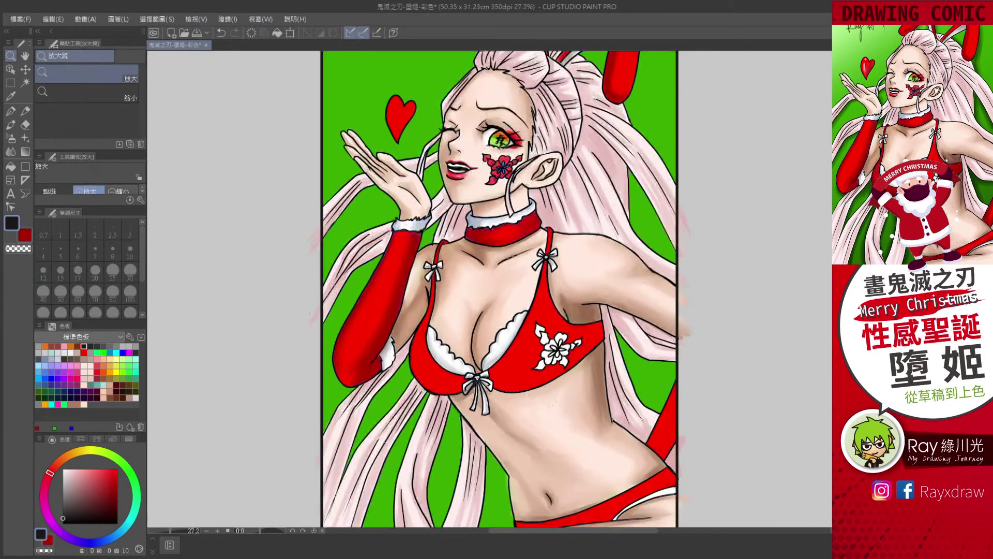
- With a size-15 brush, paint red over the bra cup and blend the left cup's shading
{"action": "key", "text": "bracketright"}
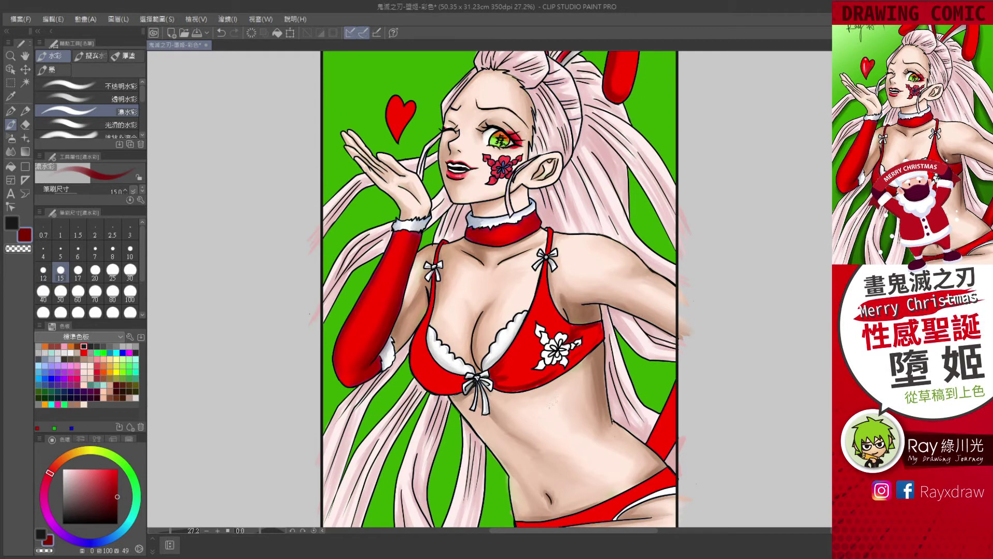
{"action": "left_click_drag", "start_coordinate": [549, 300], "coordinate": [564, 320]}
{"action": "left_click_drag", "start_coordinate": [535, 370], "coordinate": [579, 326]}
{"action": "key", "text": "j"}
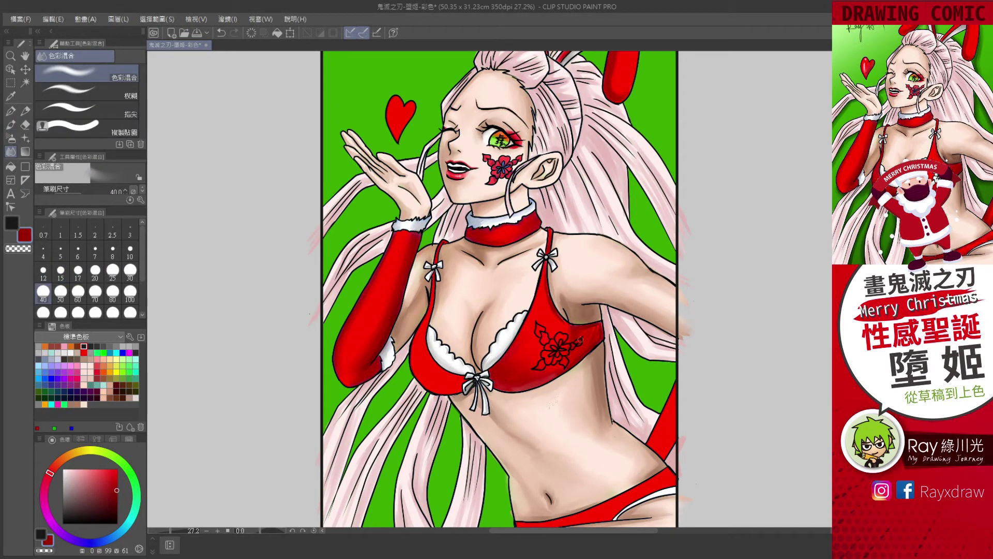
{"action": "left_click_drag", "start_coordinate": [416, 331], "coordinate": [434, 366]}
- Paint dark red shading down the right arm
{"action": "key", "text": "b"}
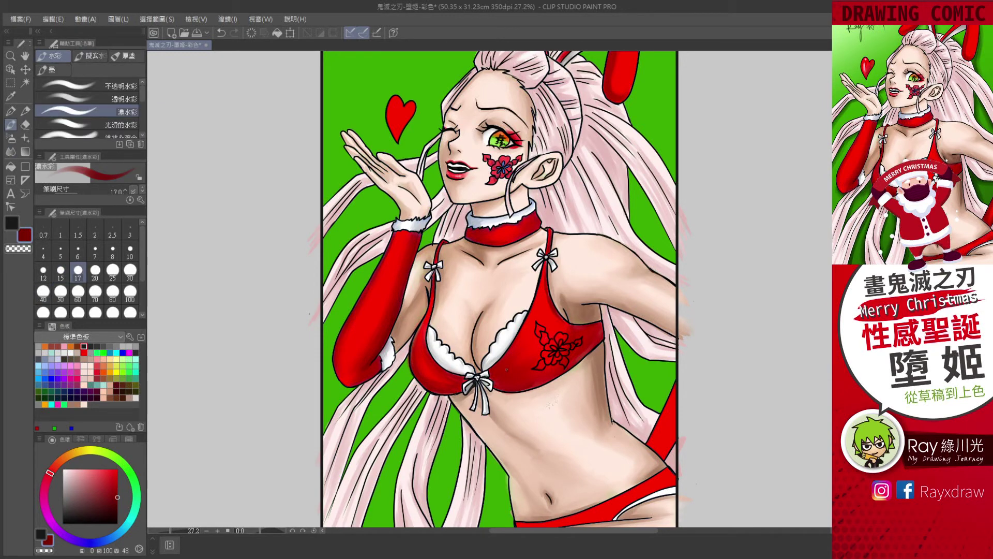
{"action": "key", "text": "j"}
{"action": "key", "text": "b"}
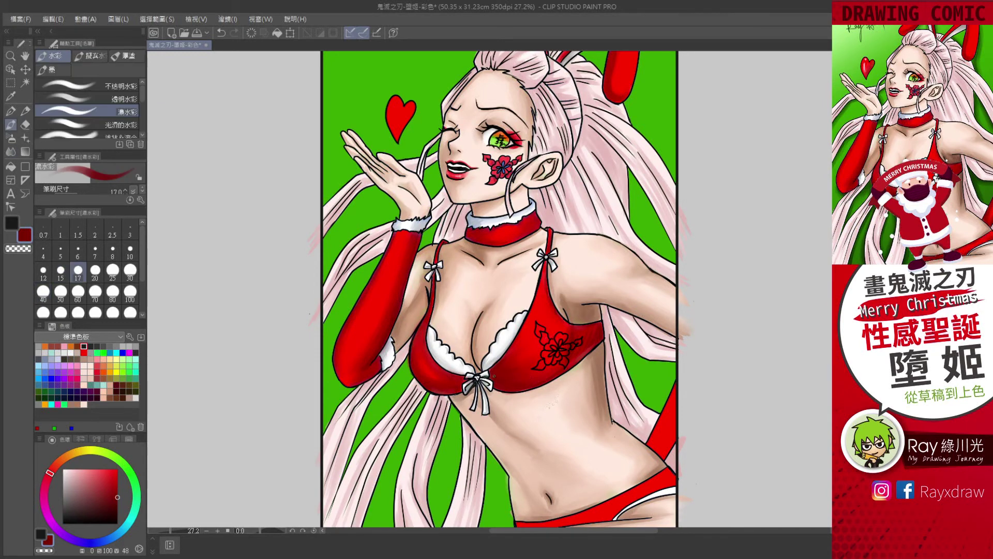
{"action": "key", "text": "j"}
{"action": "key", "text": "b"}
{"action": "key", "text": "j"}
{"action": "key", "text": "b"}
{"action": "left_click", "coordinate": [667, 414], "text": "alt"}
{"action": "left_click_drag", "start_coordinate": [654, 440], "coordinate": [680, 376]}
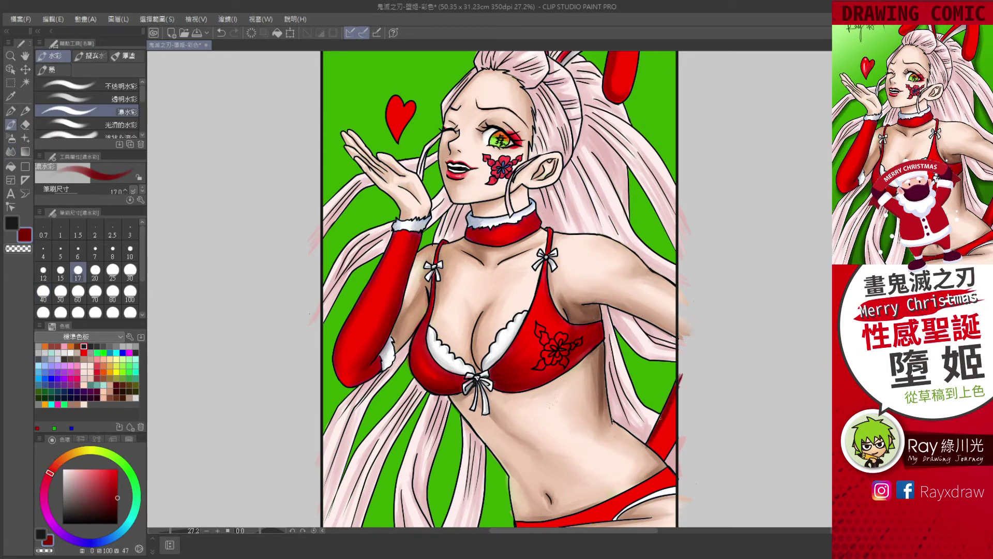
{"action": "scroll", "coordinate": [403, 246], "scroll_direction": "down", "scroll_amount": 1}
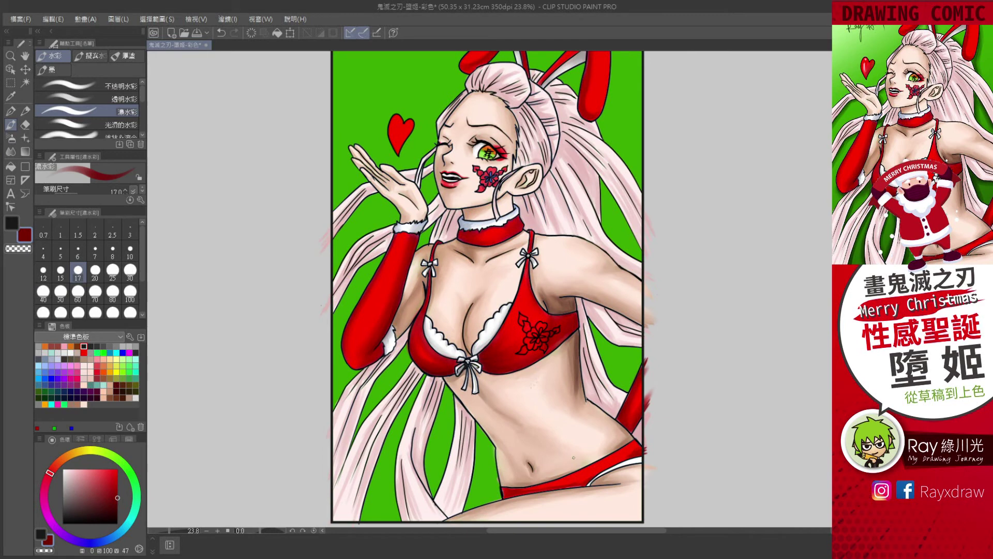
- Erase the red over the bra's flower with transparent colour, shrinking the brush to 12
{"action": "key", "text": "c"}
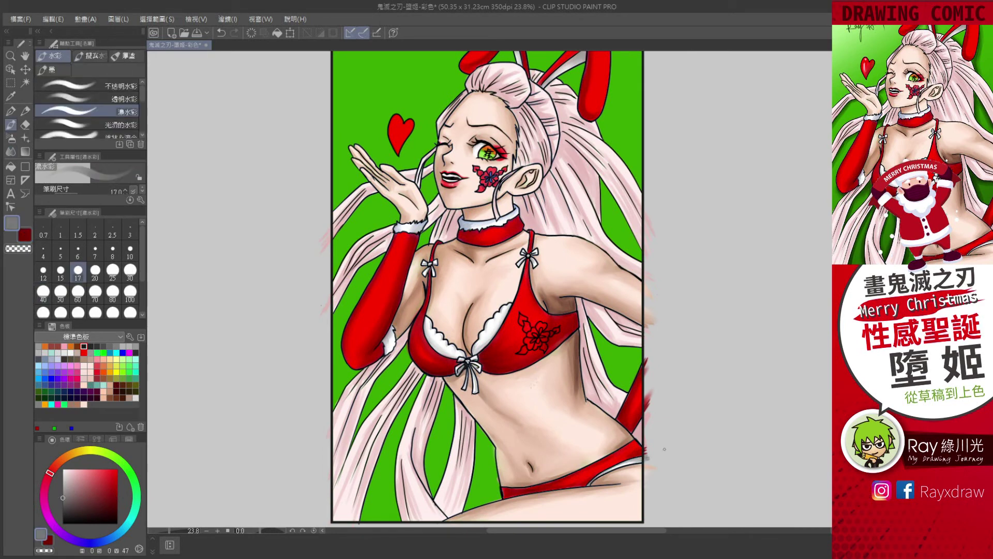
{"action": "scroll", "coordinate": [480, 118], "scroll_direction": "up", "scroll_amount": 1}
{"action": "left_click", "coordinate": [543, 382]}
{"action": "key", "text": "bracketleft"}
{"action": "key", "text": "bracketleft"}
{"action": "key", "text": "j"}
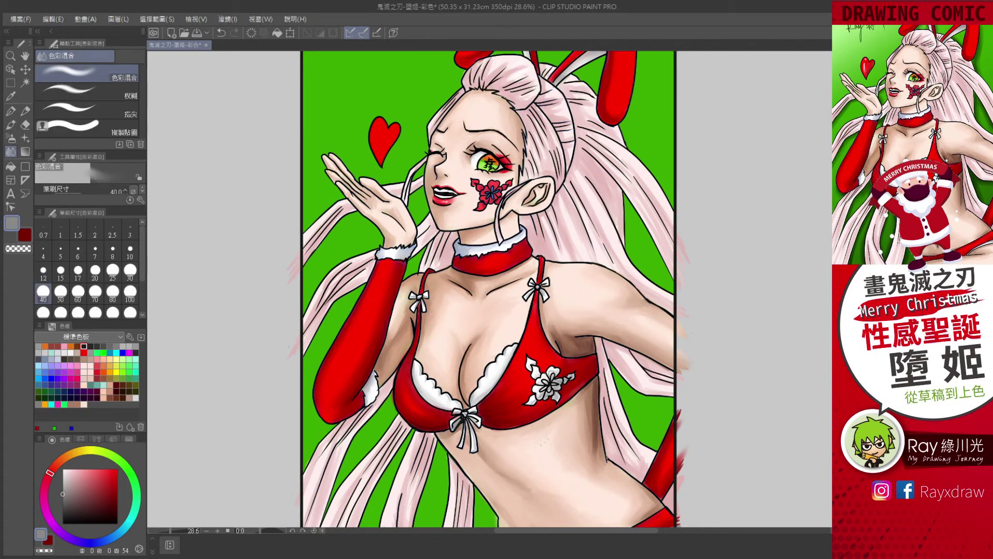
{"action": "key", "text": "ctrl+0"}
{"action": "key", "text": "ctrl+a"}
- Fill the background with a light-to-dark green gradient and clear the selection
{"action": "key", "text": "g"}
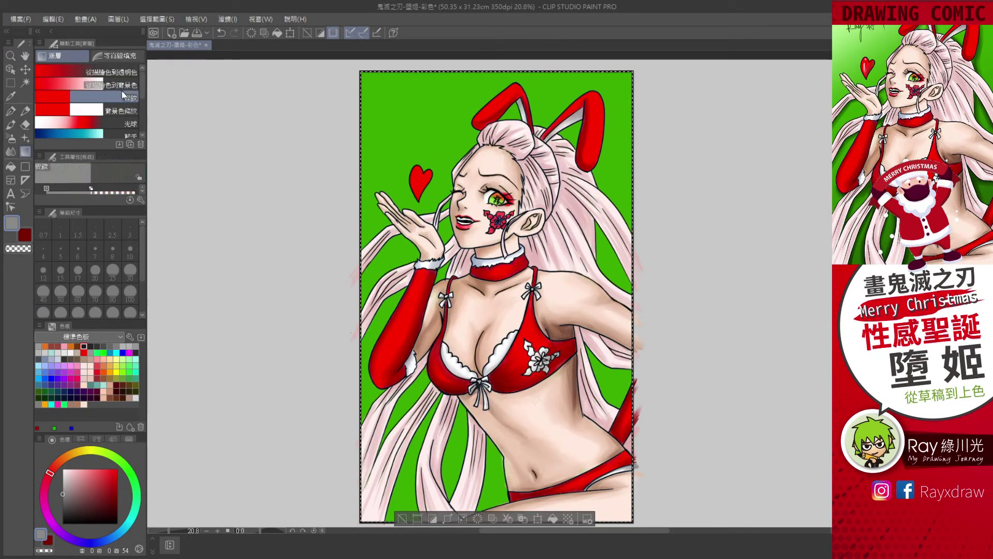
{"action": "left_click_drag", "start_coordinate": [393, 82], "coordinate": [517, 289]}
{"action": "key", "text": "ctrl+d"}
- Paint dark green shadows around the figure's background edges with a size-30 watercolour brush
{"action": "key", "text": "b"}
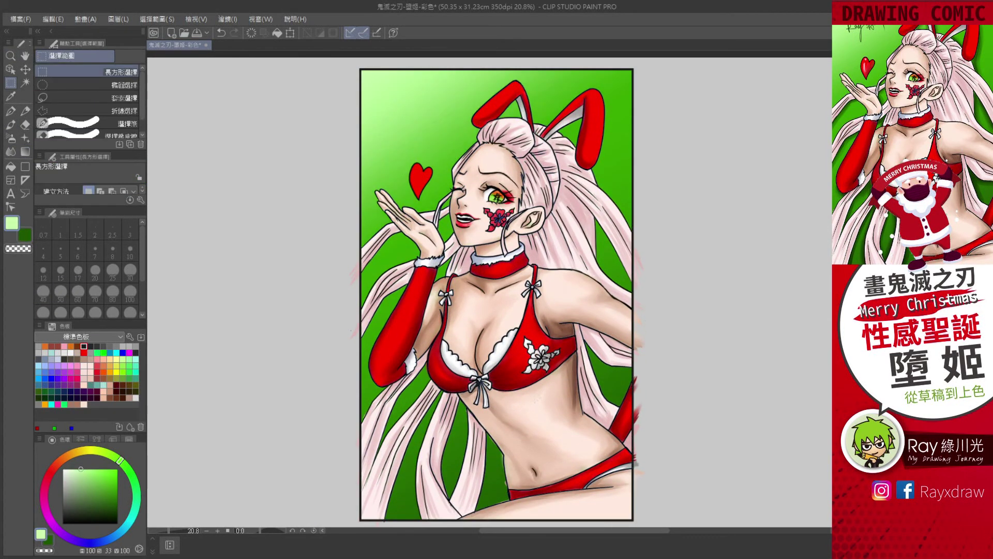
{"action": "key", "text": "c"}
{"action": "left_click_drag", "start_coordinate": [602, 103], "coordinate": [602, 171]}
{"action": "left_click_drag", "start_coordinate": [607, 346], "coordinate": [621, 406]}
{"action": "left_click", "coordinate": [130, 269]}
{"action": "left_click_drag", "start_coordinate": [484, 439], "coordinate": [484, 509]}
{"action": "left_click_drag", "start_coordinate": [409, 367], "coordinate": [414, 518]}
{"action": "left_click_drag", "start_coordinate": [357, 282], "coordinate": [353, 357]}
{"action": "left_click_drag", "start_coordinate": [620, 287], "coordinate": [600, 223]}
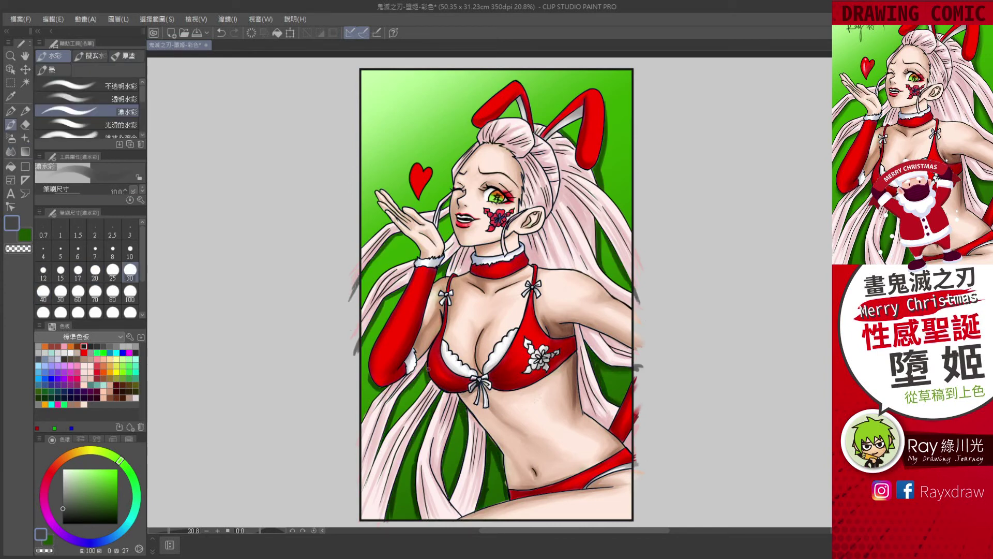
- Deepen the red with a darker red pencil and blending, then select the stray area right of the artwork
{"action": "key", "text": "g"}
{"action": "left_click", "coordinate": [24, 125]}
{"action": "key", "text": "p"}
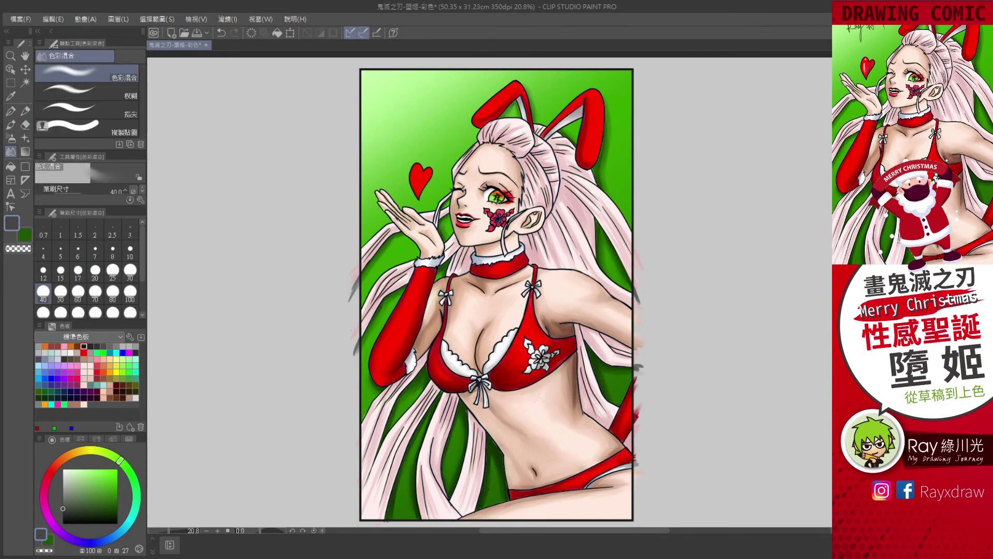
{"action": "left_click", "coordinate": [107, 486]}
{"action": "key", "text": "j"}
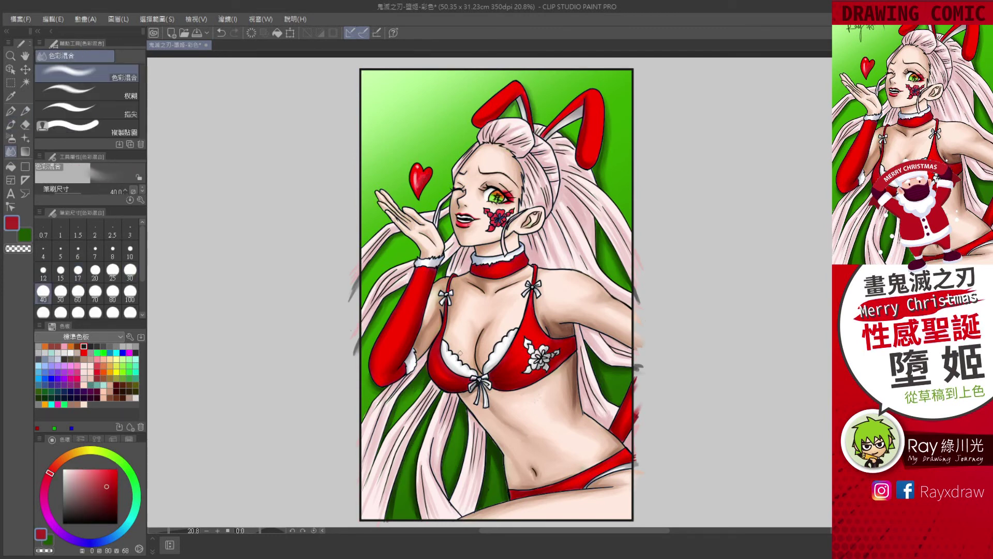
{"action": "key", "text": "p"}
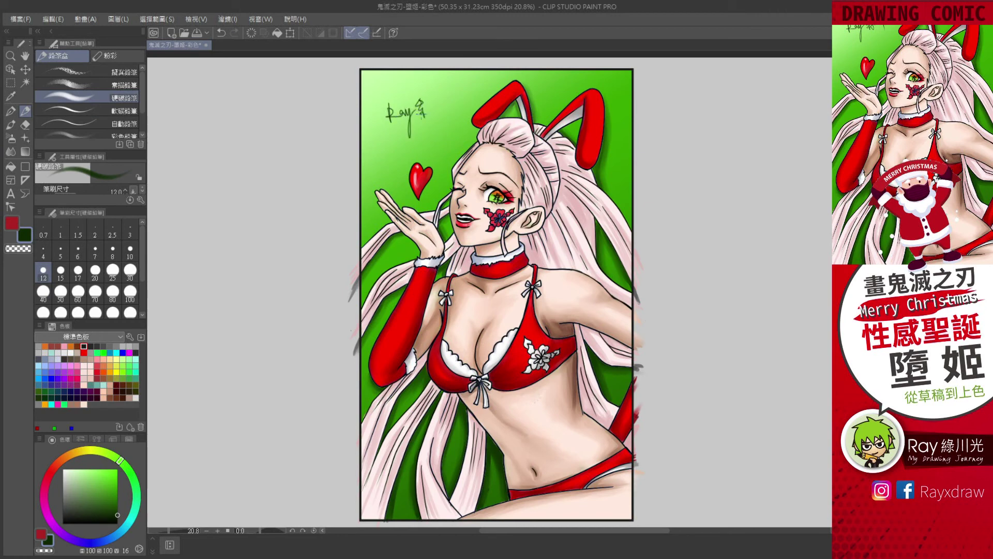
{"action": "key", "text": "m"}
{"action": "left_click_drag", "start_coordinate": [633, 61], "coordinate": [738, 512]}
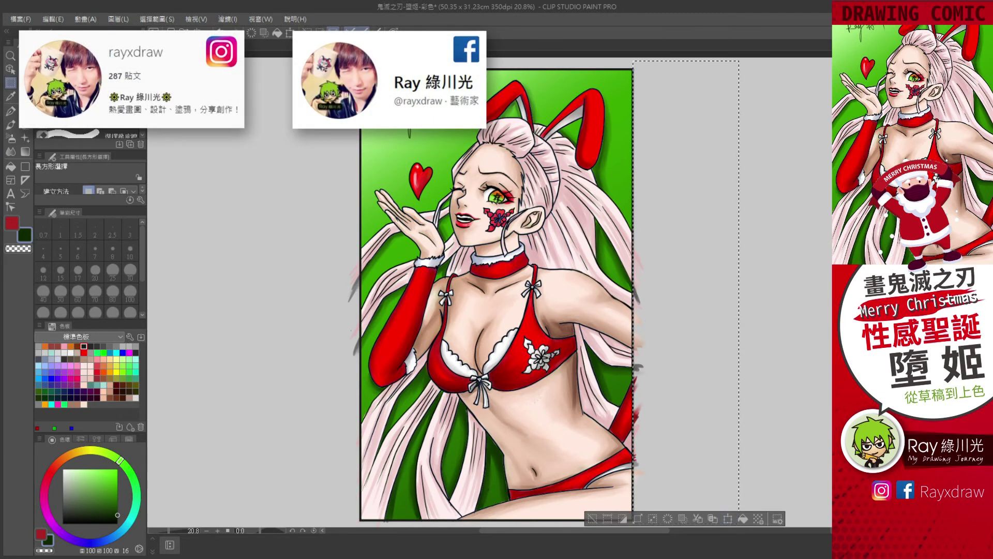
- Select the stray strokes left of the artwork with a rectangle selection
{"action": "left_click_drag", "start_coordinate": [300, 65], "coordinate": [360, 511]}
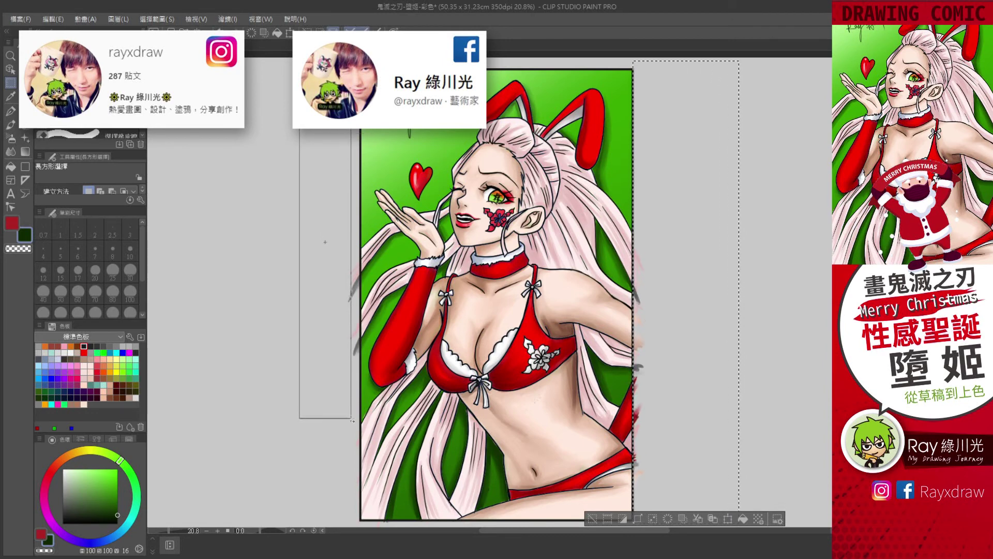